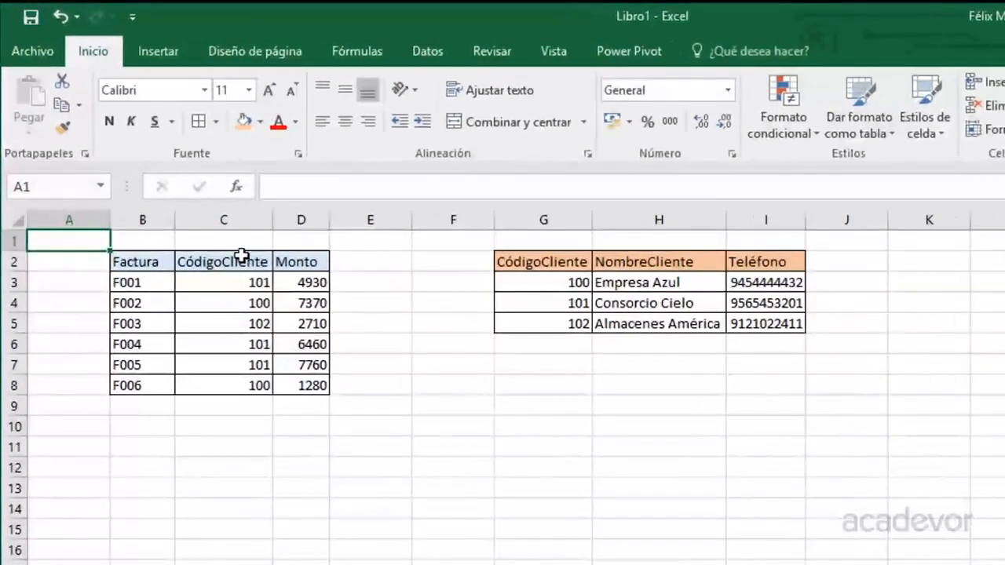
Insert a new empty column D before Monto and widen it.
{"action": "left_click_drag", "start_coordinate": [168, 263], "coordinate": [308, 385]}
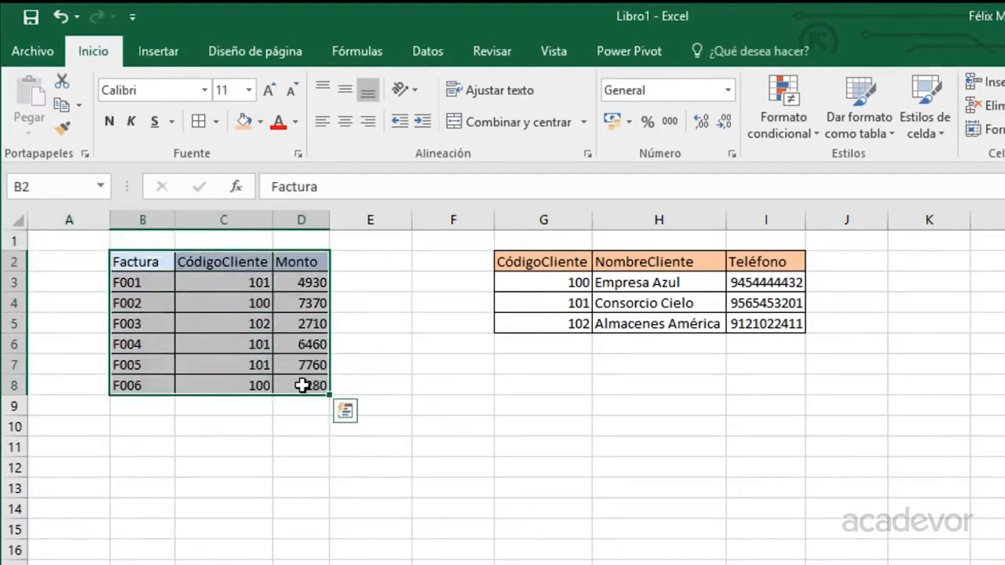
{"action": "left_click", "coordinate": [298, 280]}
{"action": "right_click", "coordinate": [307, 221]}
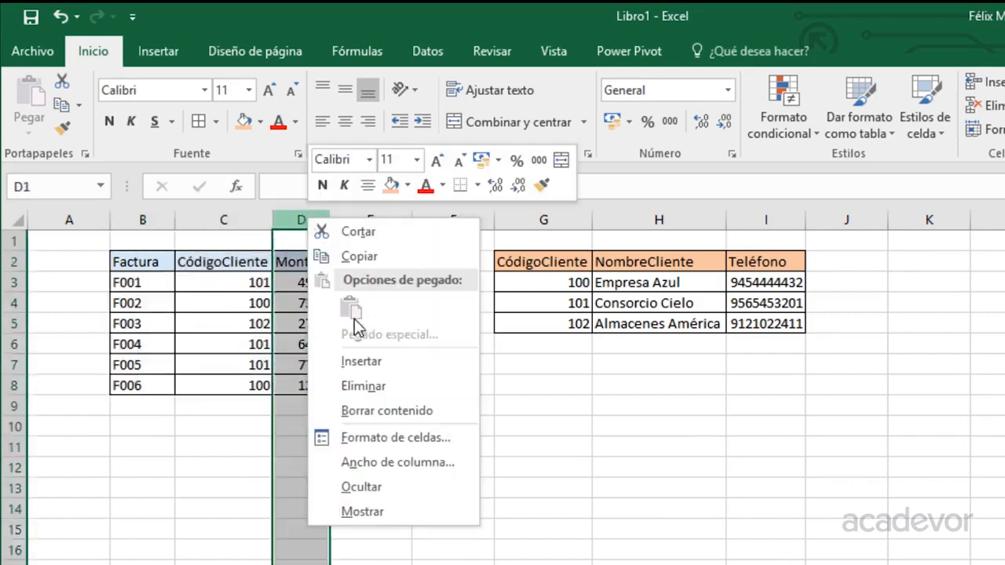
{"action": "left_click", "coordinate": [361, 361]}
{"action": "left_click_drag", "start_coordinate": [372, 224], "coordinate": [432, 225]}
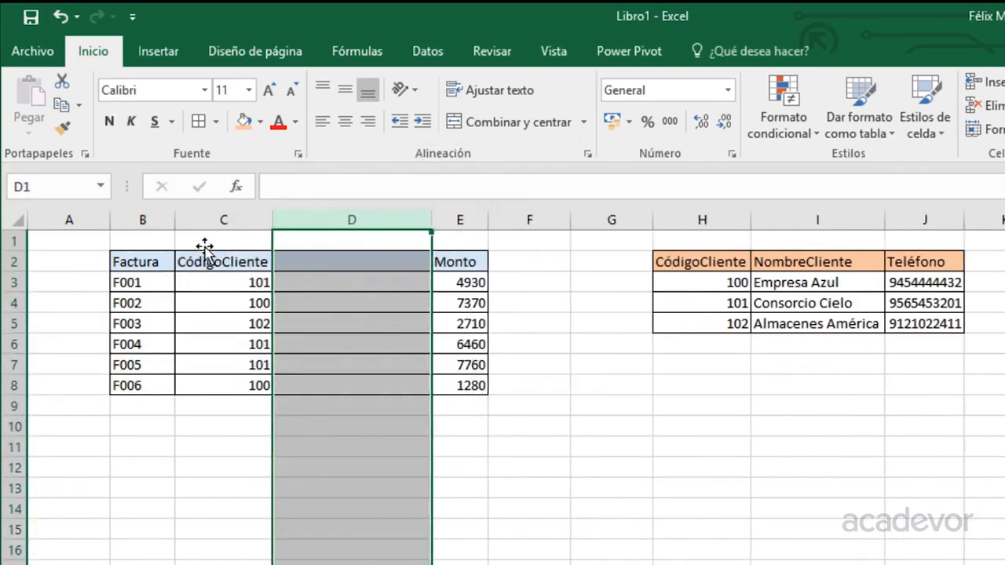
Enter the header 'NombreCliente' in D2.
{"action": "left_click", "coordinate": [290, 265]}
{"action": "type", "text": "NombreCliente"}
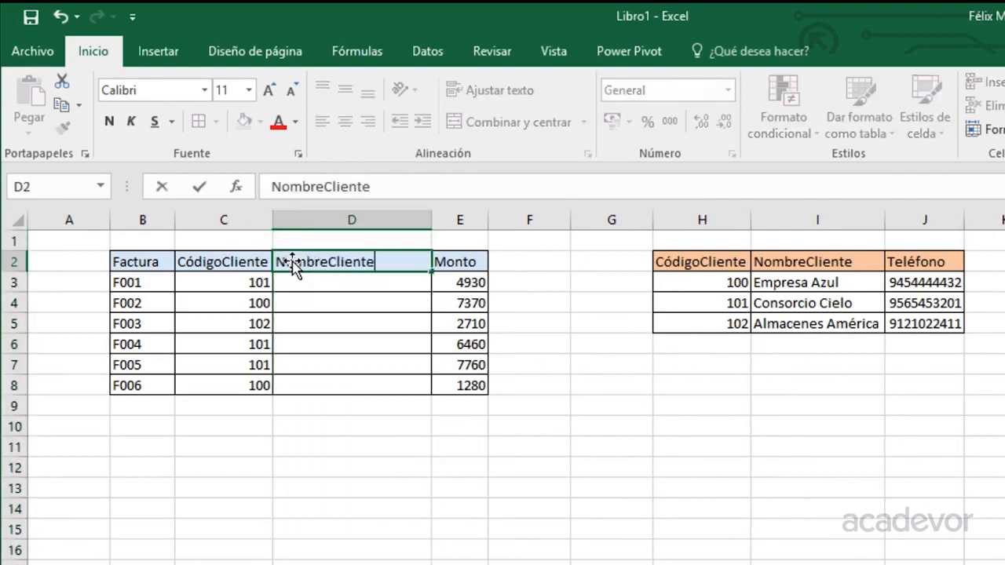
{"action": "key", "text": "Return"}
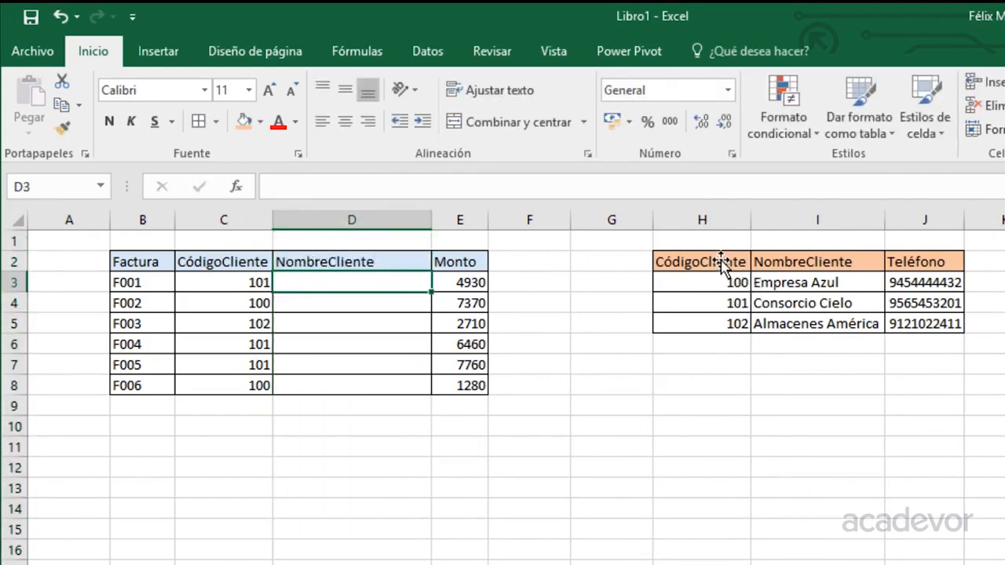
{"action": "left_click_drag", "start_coordinate": [730, 267], "coordinate": [904, 330]}
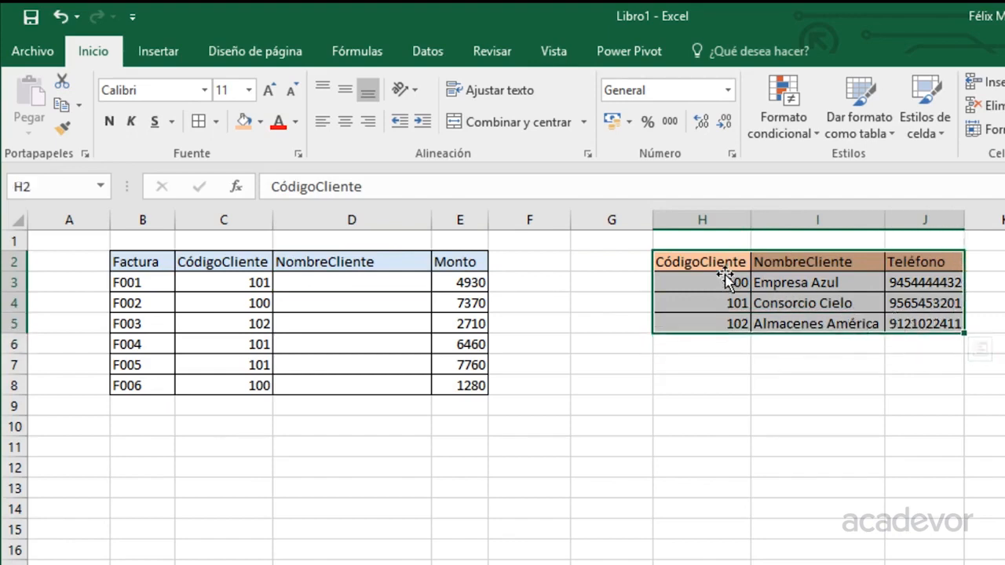
{"action": "left_click", "coordinate": [384, 281]}
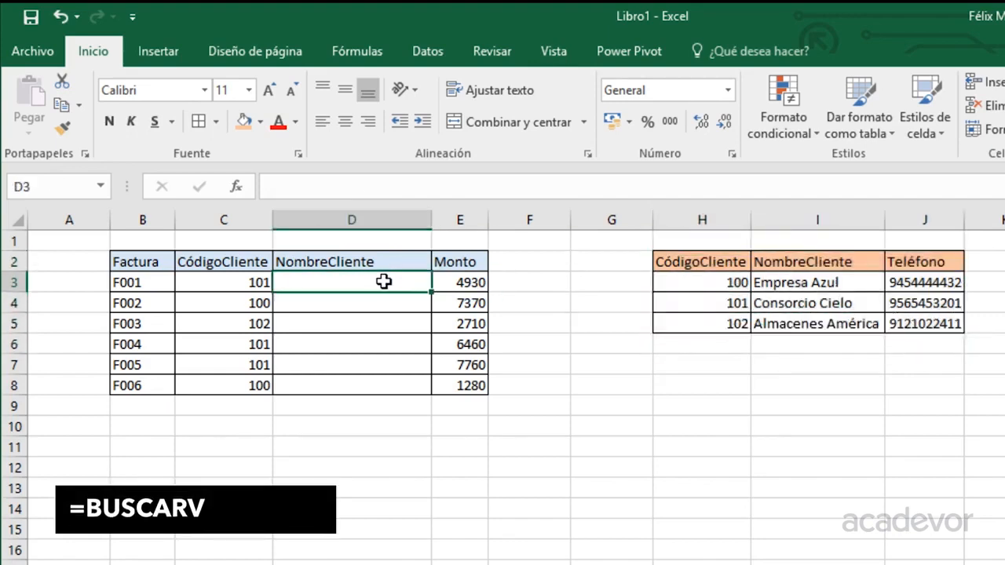
Start D3's formula as =BUSCARV(C3,H2:J5,2, to look up the client code.
{"action": "type", "text": "=bus"}
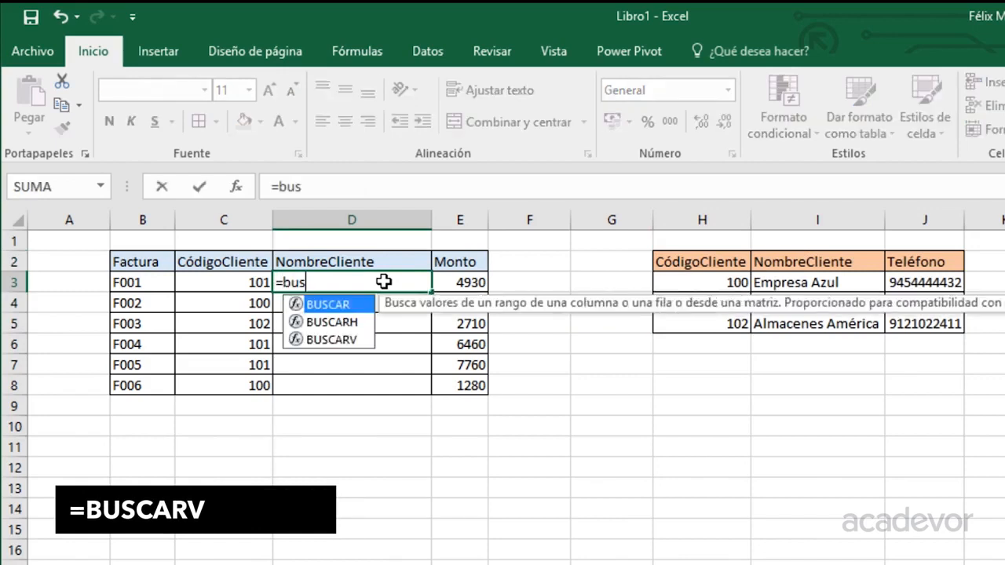
{"action": "key", "text": "Down"}
{"action": "key", "text": "Down"}
{"action": "key", "text": "Tab"}
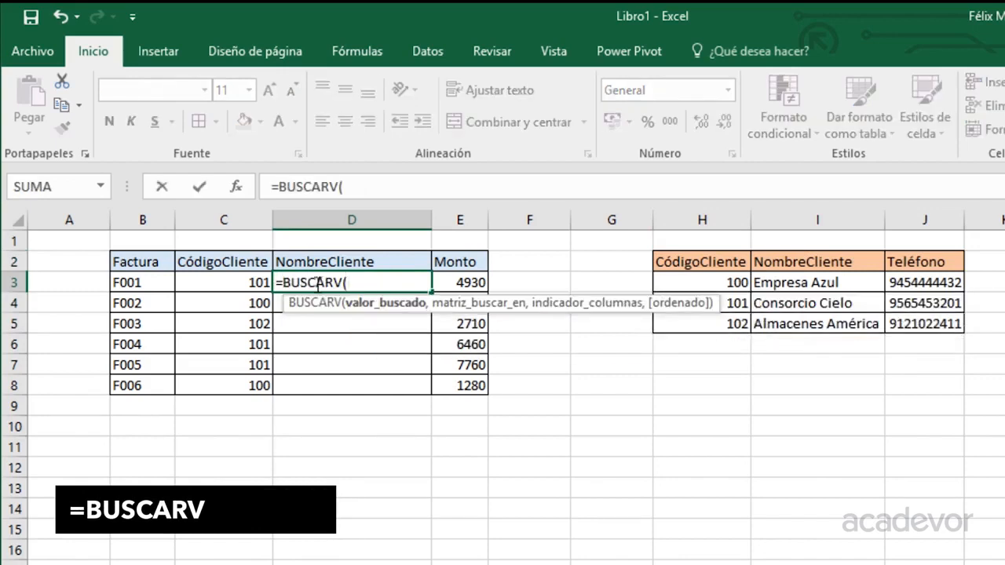
{"action": "left_click", "coordinate": [228, 281]}
{"action": "type", "text": ","}
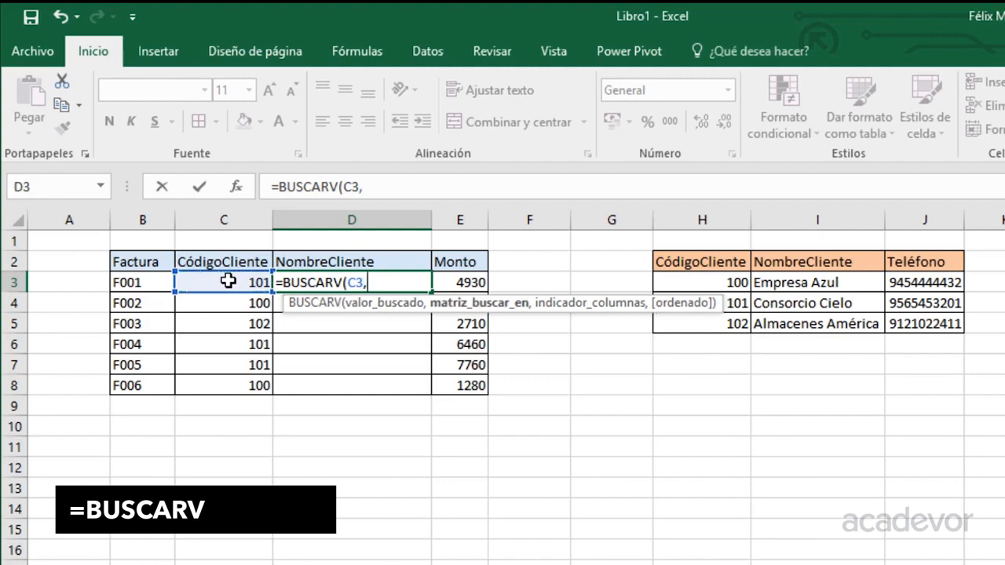
{"action": "left_click_drag", "start_coordinate": [730, 259], "coordinate": [906, 323]}
{"action": "type", "text": ","}
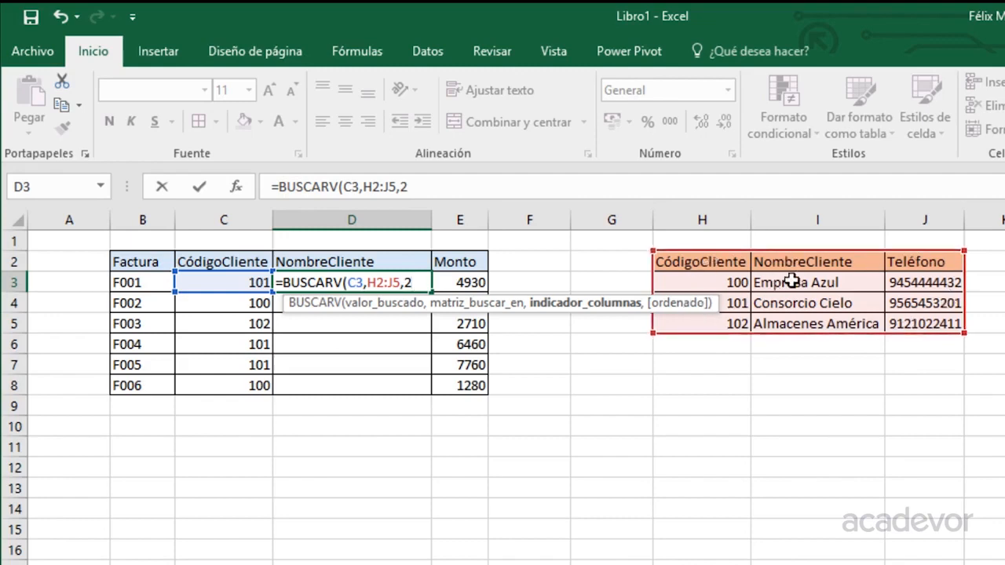
{"action": "type", "text": "2,"}
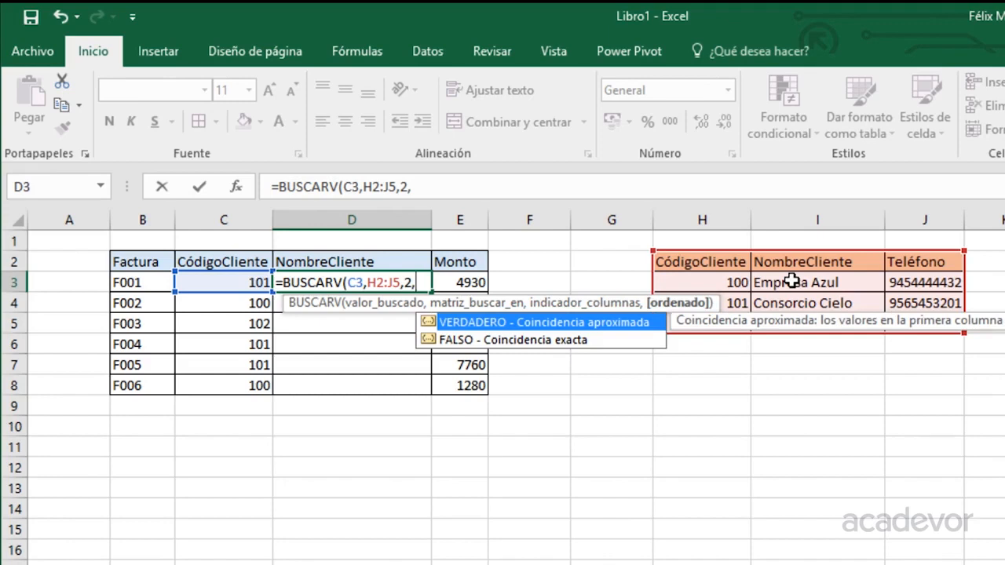
Finish it with FALSO for exact match and lock the range rows as H$2:J$5.
{"action": "key", "text": "Down"}
{"action": "key", "text": "Up"}
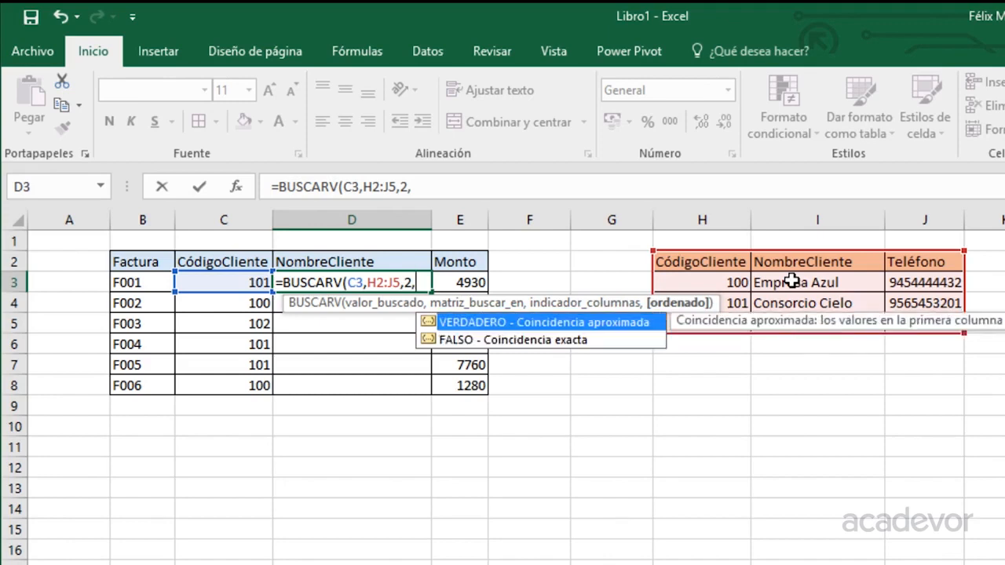
{"action": "key", "text": "Down"}
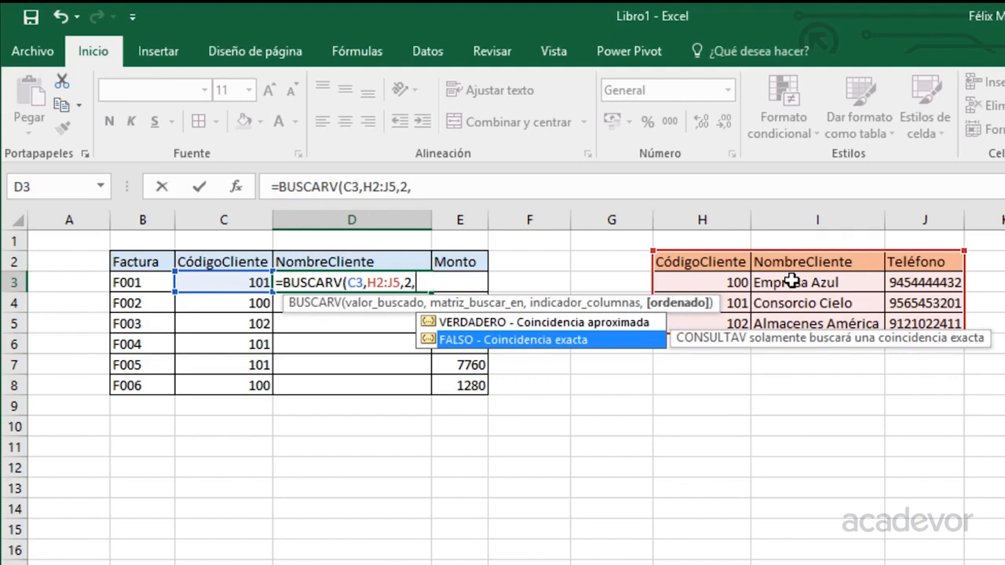
{"action": "key", "text": "Tab"}
{"action": "type", "text": ")"}
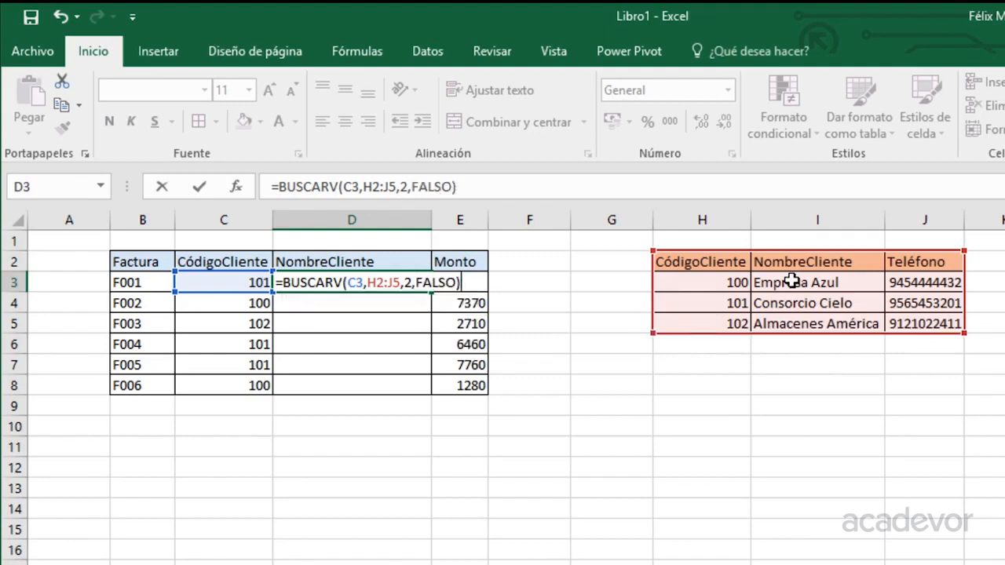
{"action": "left_click", "coordinate": [379, 282]}
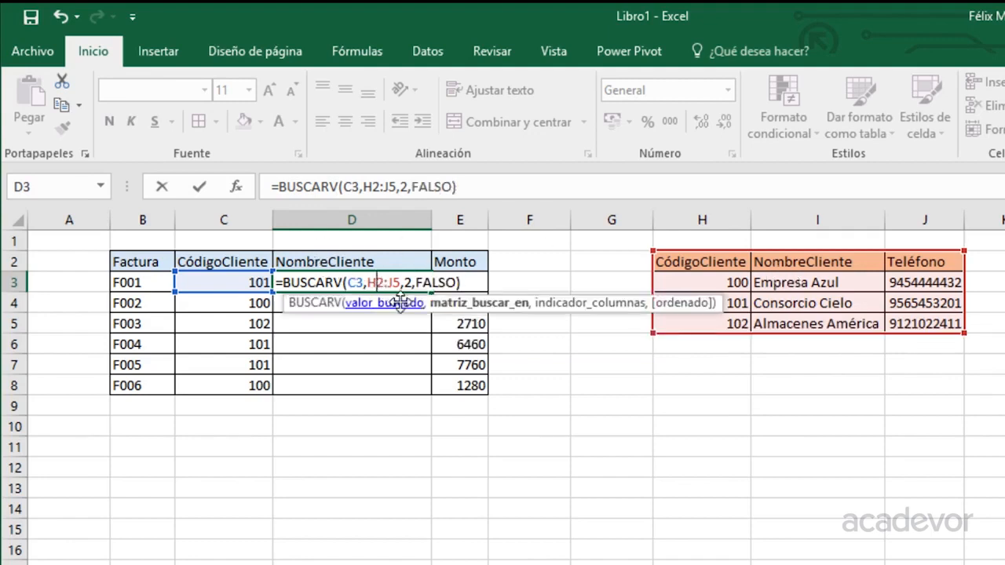
{"action": "type", "text": "$2:J"}
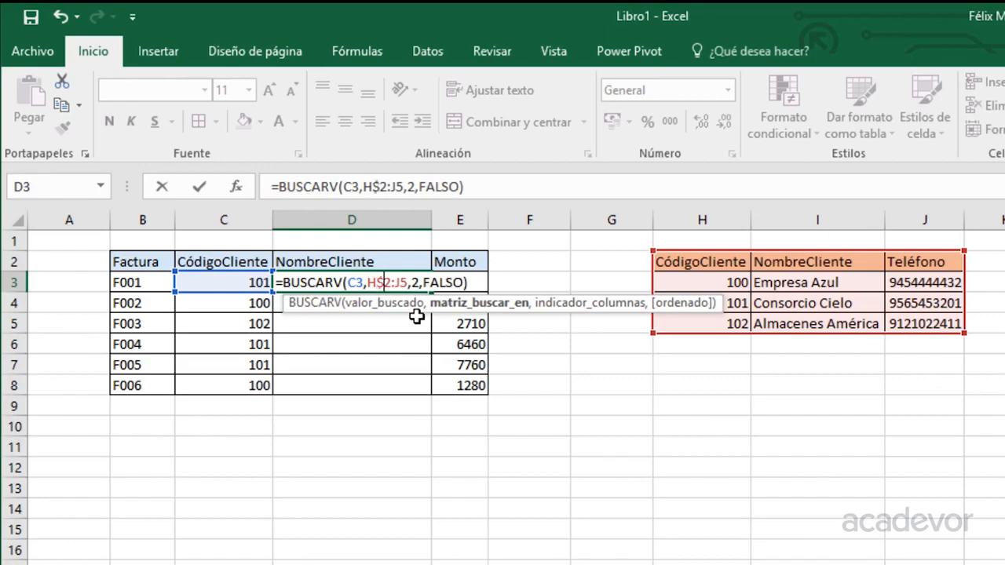
{"action": "type", "text": "$"}
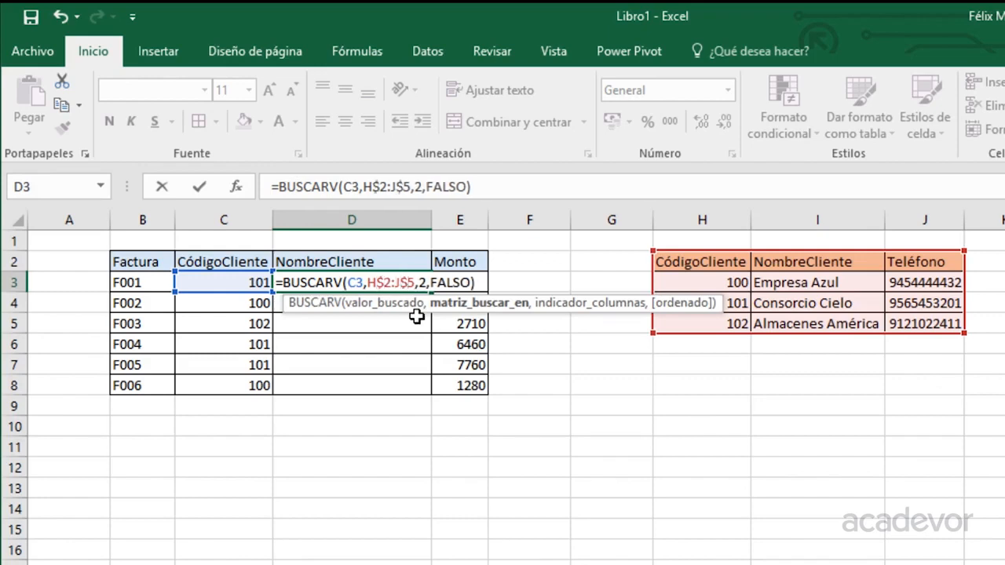
{"action": "key", "text": "ctrl+Return"}
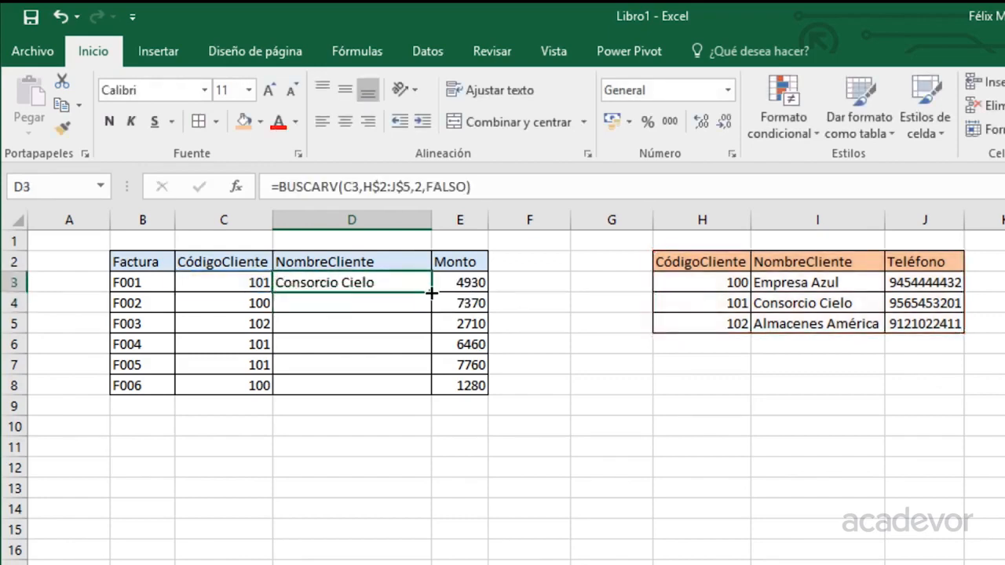
Fill the BUSCARV lookup down to D8 and copy the client table H2:J5.
{"action": "double_click", "coordinate": [432, 292]}
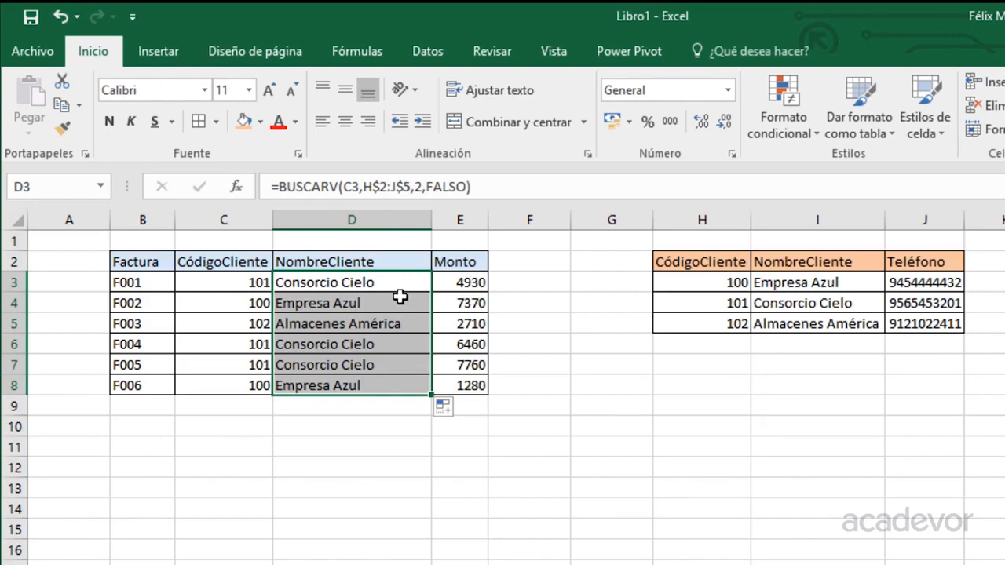
{"action": "left_click_drag", "start_coordinate": [685, 261], "coordinate": [895, 322]}
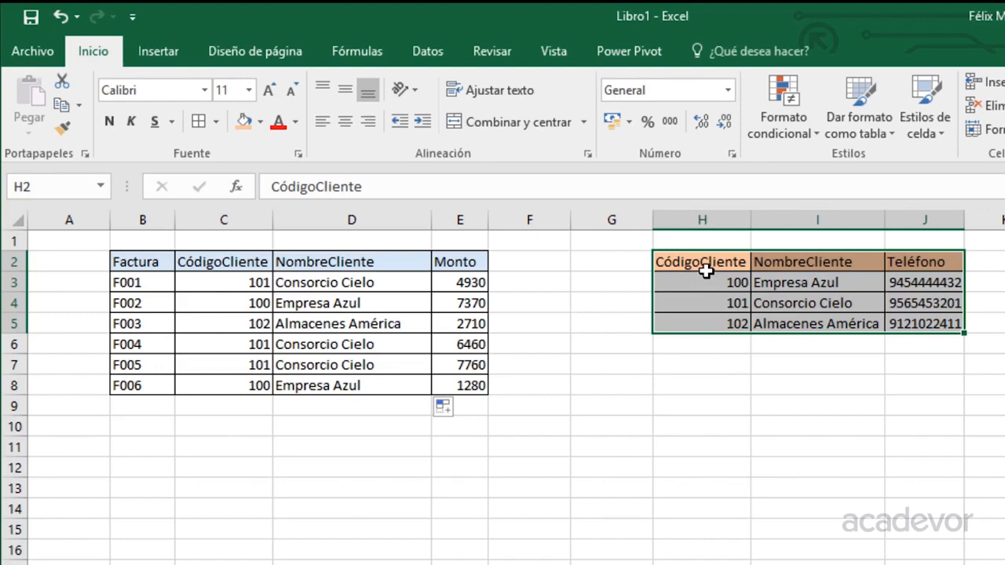
{"action": "left_click_drag", "start_coordinate": [708, 264], "coordinate": [903, 321]}
{"action": "key", "text": "ctrl+c"}
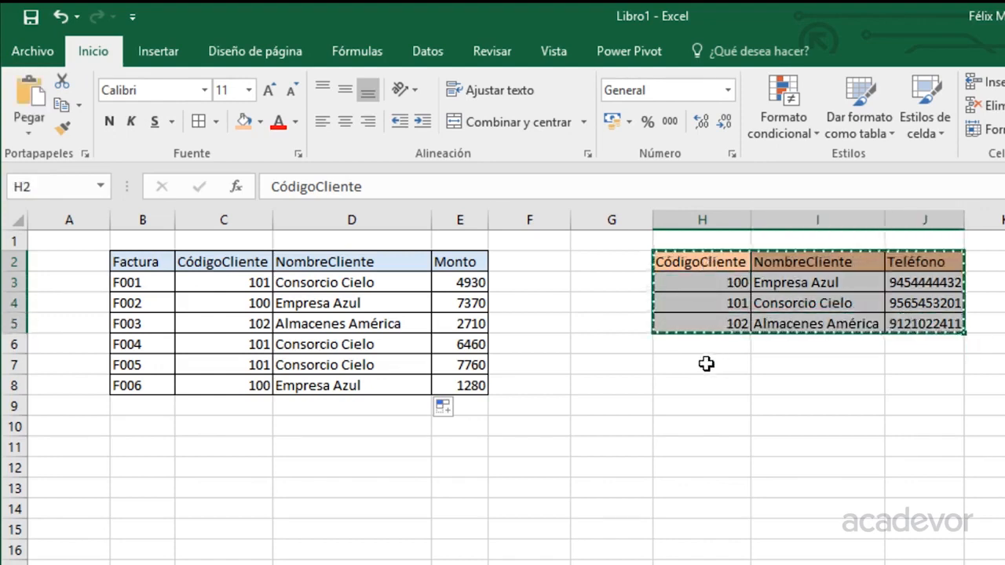
Paste the client table transposed at H7 and check the pasted codes and names.
{"action": "left_click", "coordinate": [699, 365]}
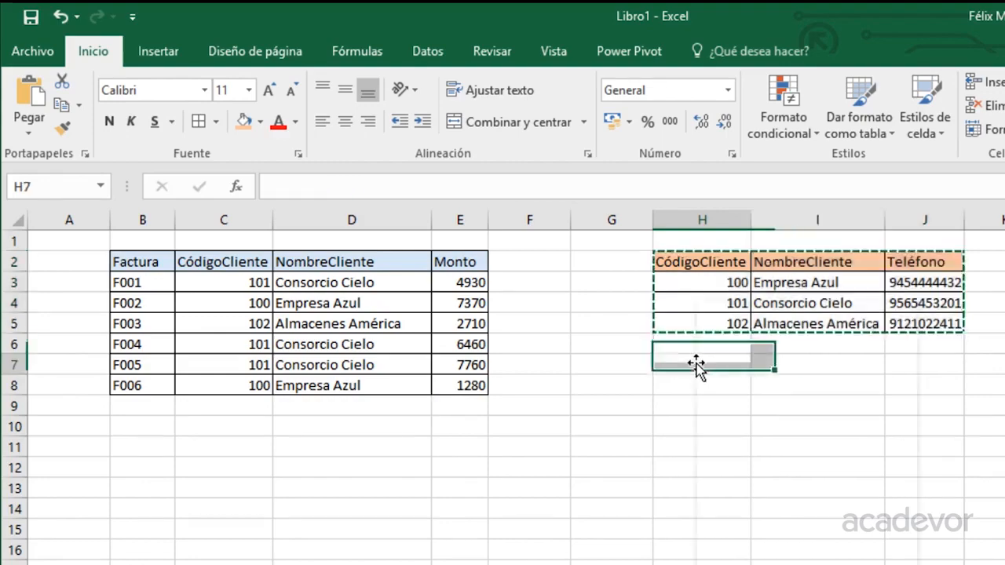
{"action": "right_click", "coordinate": [699, 366]}
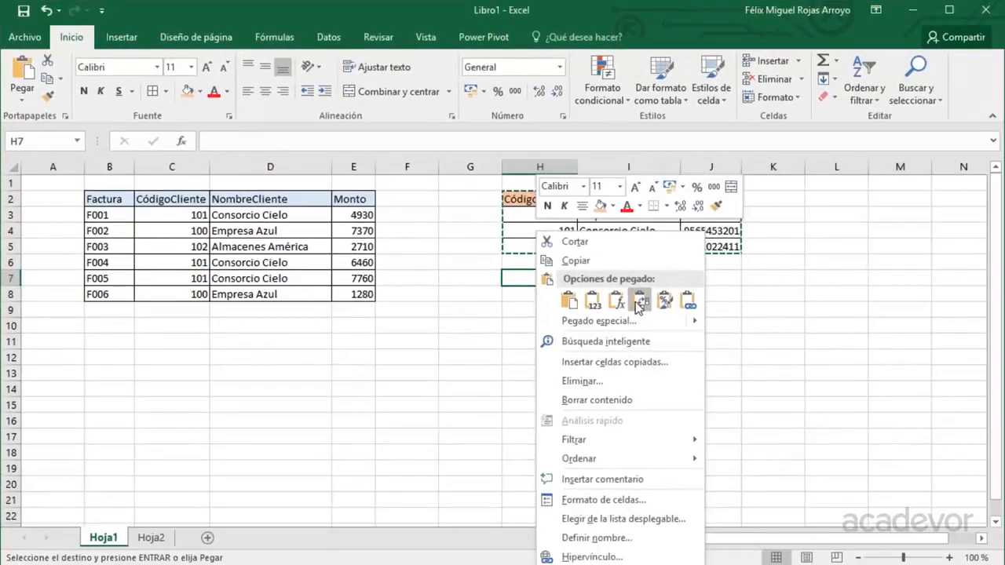
{"action": "left_click", "coordinate": [639, 302]}
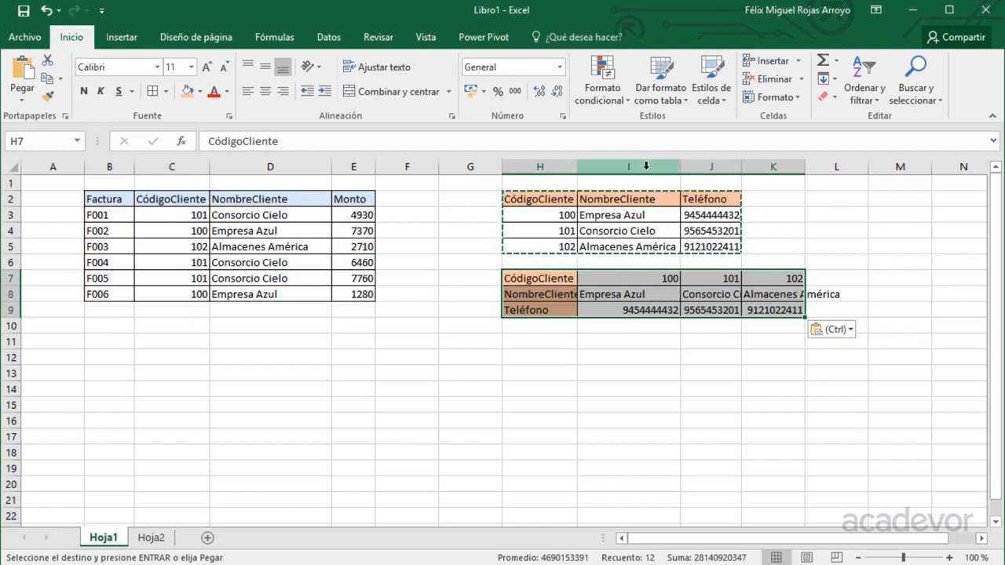
{"action": "left_click_drag", "start_coordinate": [628, 166], "coordinate": [834, 171]}
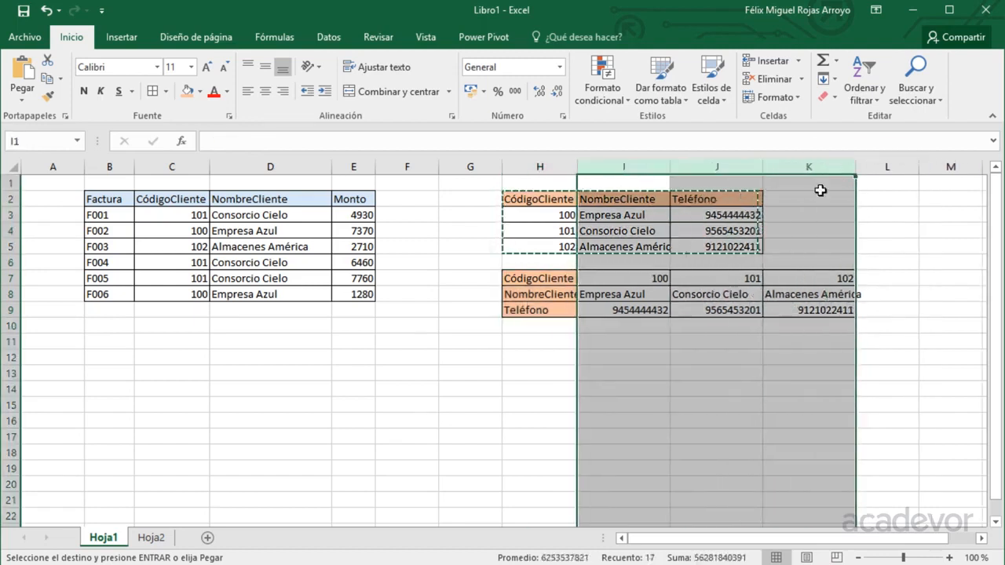
{"action": "left_click", "coordinate": [619, 302]}
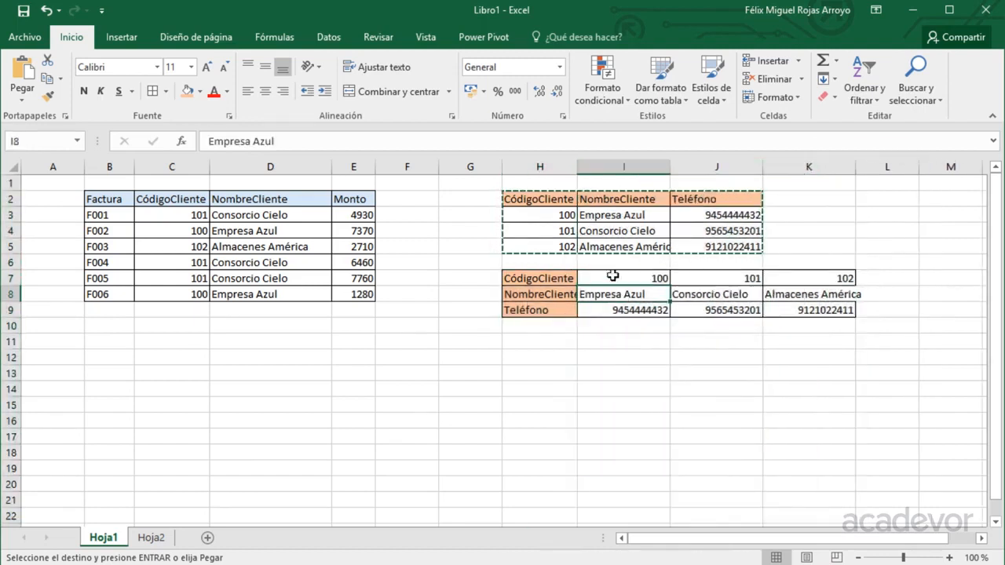
{"action": "left_click_drag", "start_coordinate": [614, 278], "coordinate": [813, 278]}
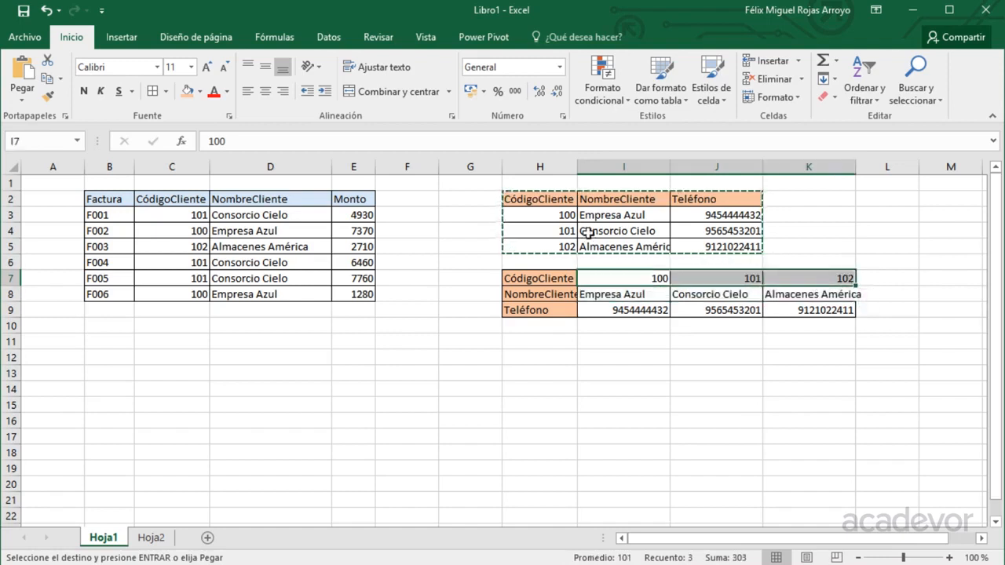
{"action": "left_click_drag", "start_coordinate": [534, 217], "coordinate": [544, 236]}
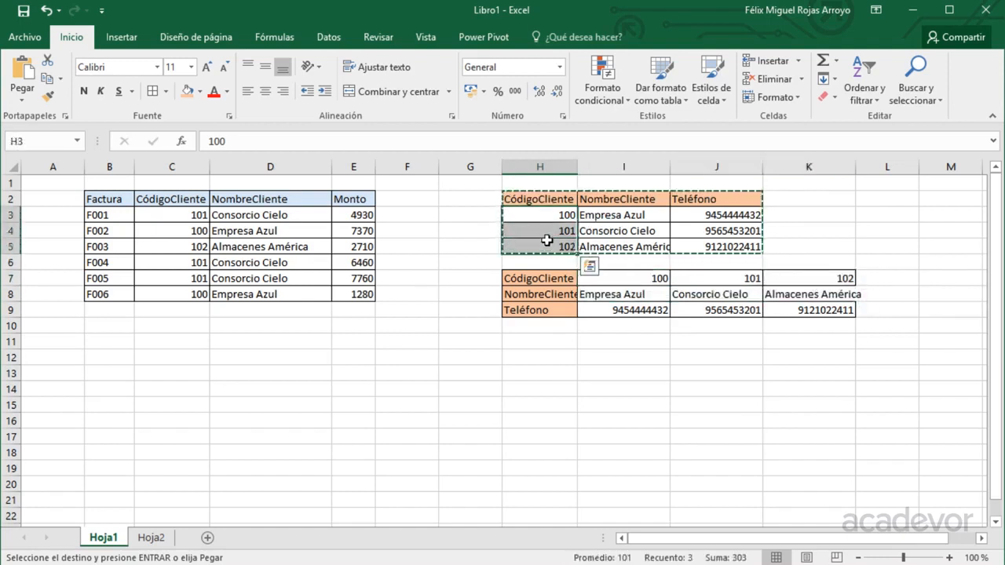
{"action": "key", "text": "Escape"}
Autofit column K to fit Almacenes América and review the names in D3:D8.
{"action": "left_click", "coordinate": [659, 277]}
{"action": "left_click_drag", "start_coordinate": [659, 277], "coordinate": [834, 274]}
{"action": "left_click_drag", "start_coordinate": [858, 167], "coordinate": [858, 167]}
{"action": "double_click", "coordinate": [858, 166]}
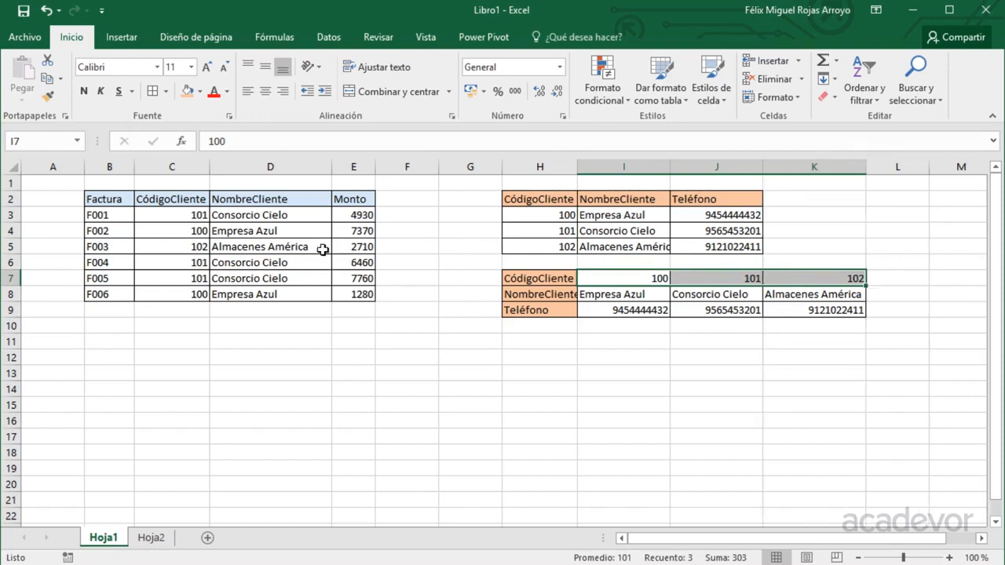
{"action": "left_click", "coordinate": [224, 217]}
{"action": "left_click_drag", "start_coordinate": [232, 217], "coordinate": [229, 289]}
{"action": "key", "text": "Delete"}
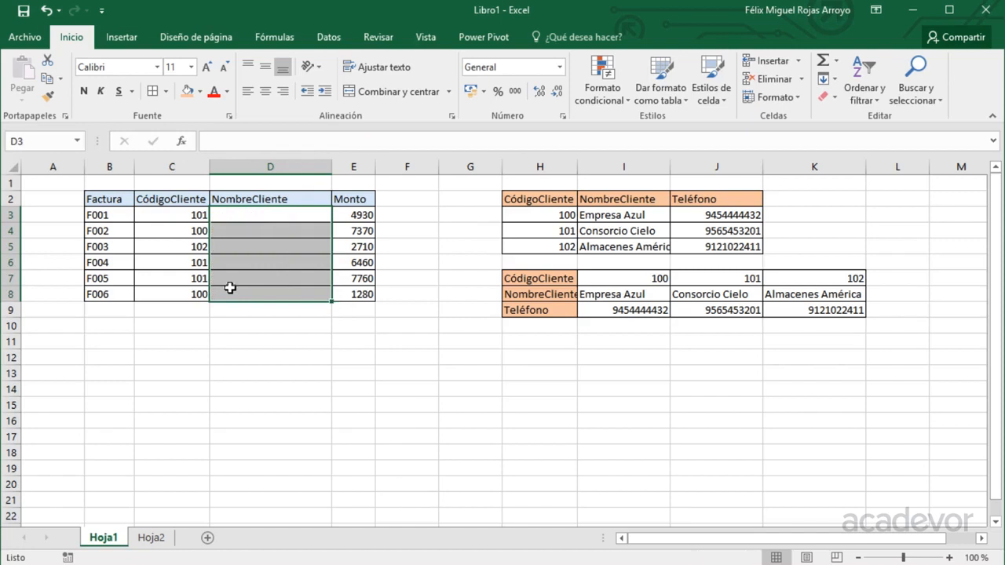
{"action": "left_click", "coordinate": [236, 211]}
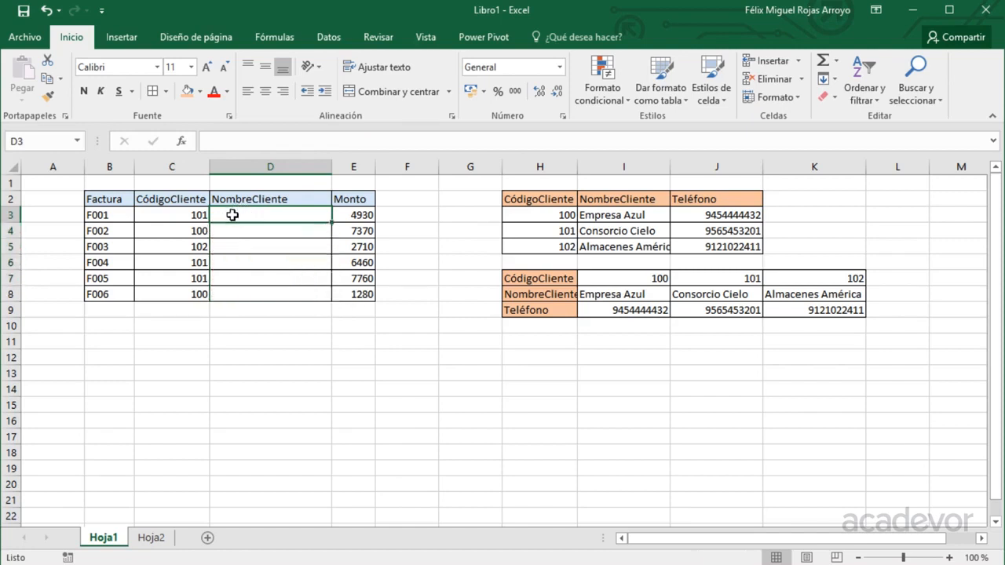
{"action": "left_click", "coordinate": [179, 219]}
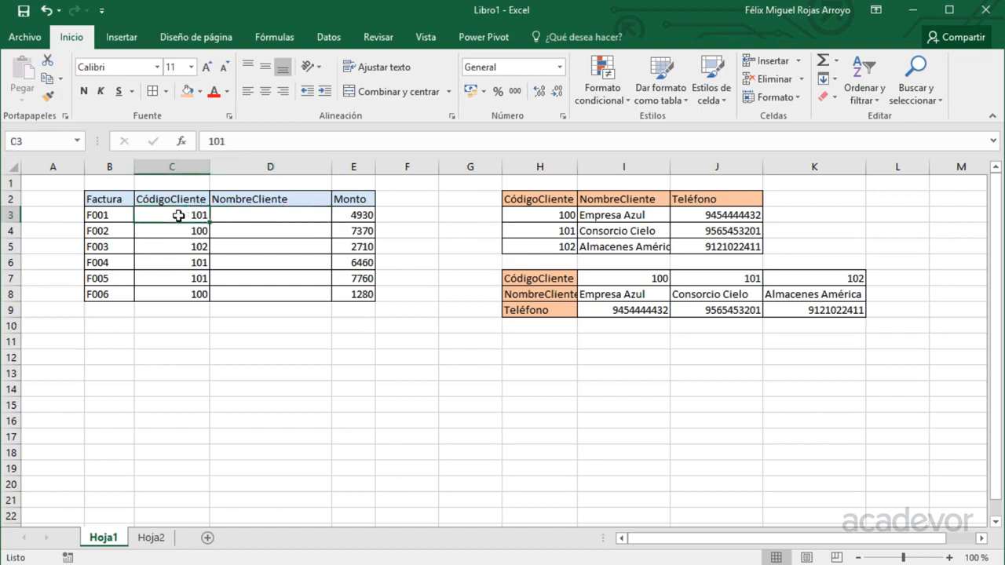
{"action": "left_click_drag", "start_coordinate": [507, 280], "coordinate": [799, 280]}
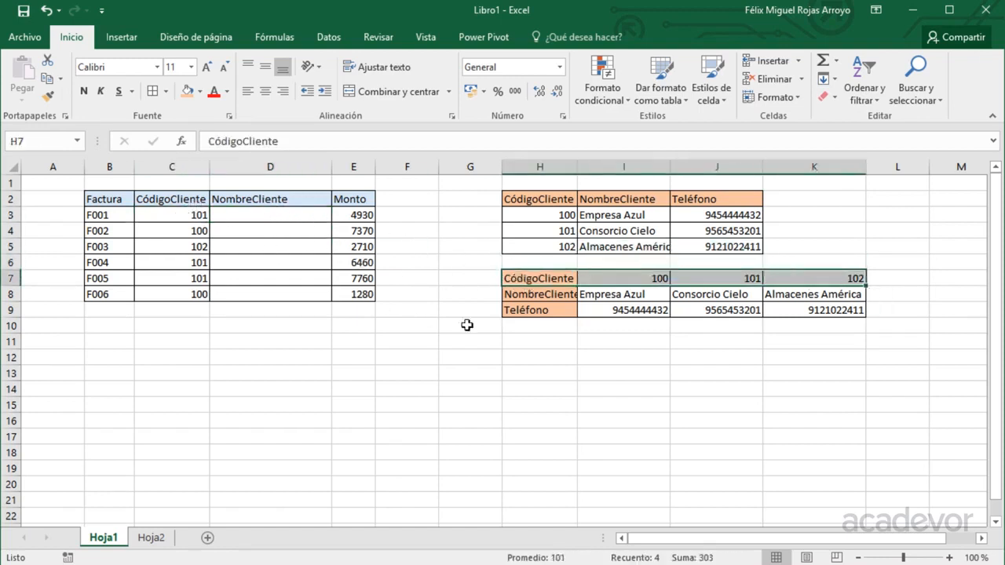
{"action": "left_click_drag", "start_coordinate": [540, 293], "coordinate": [799, 295]}
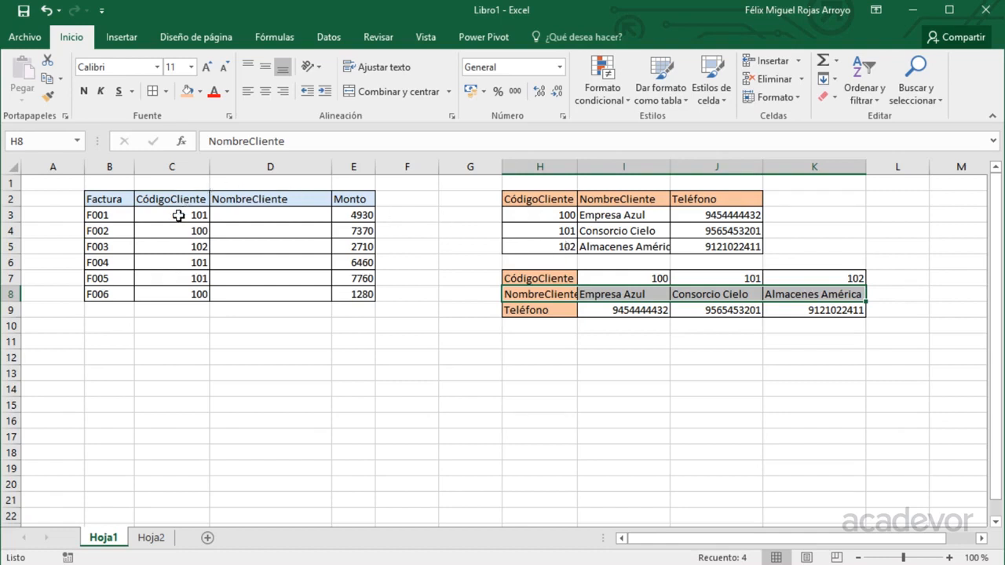
{"action": "left_click_drag", "start_coordinate": [540, 272], "coordinate": [808, 276]}
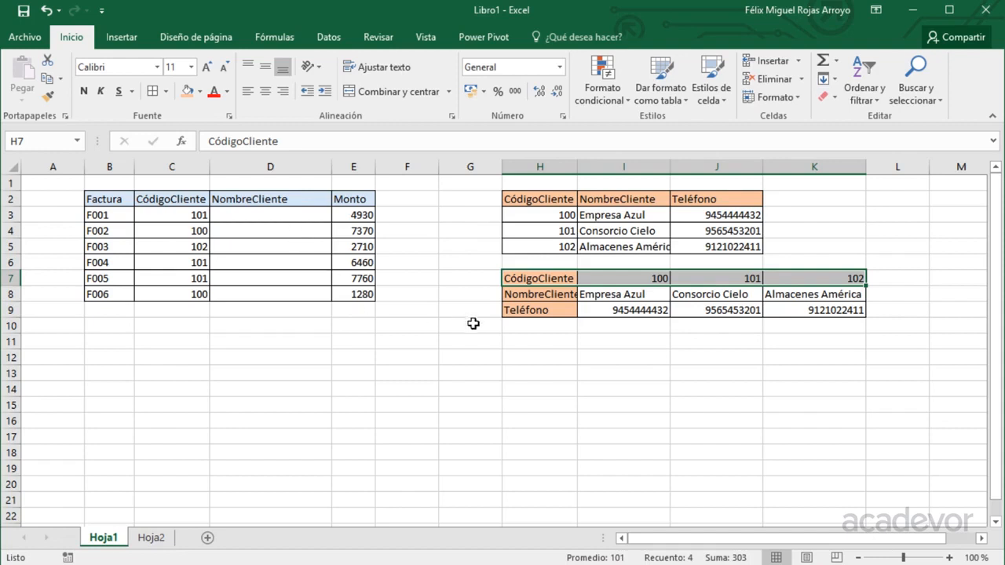
{"action": "left_click", "coordinate": [600, 310]}
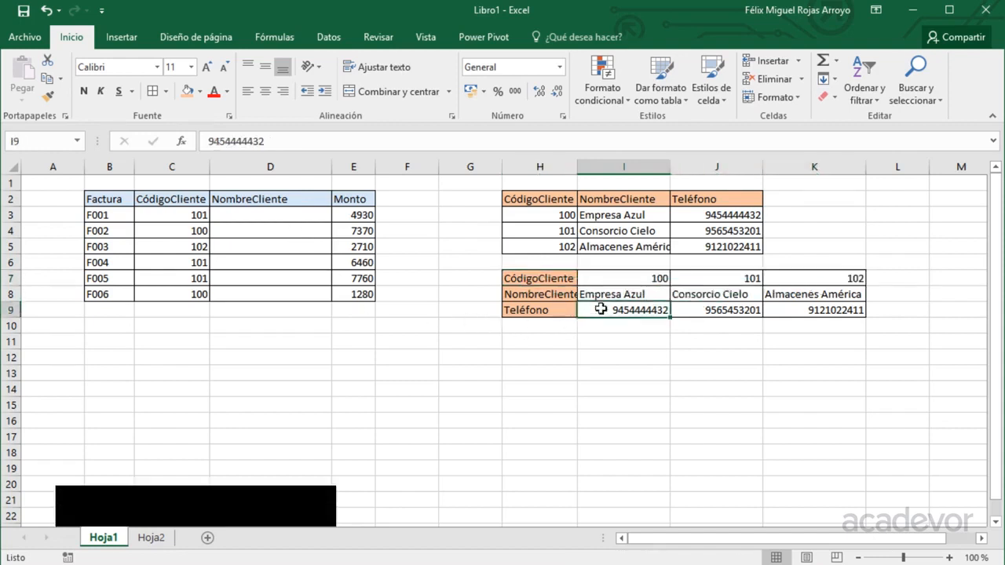
Start D3's formula as =BUSCARH(C3,H7:K9, using the transposed customer table.
{"action": "left_click", "coordinate": [288, 216]}
{"action": "type", "text": "=bus"}
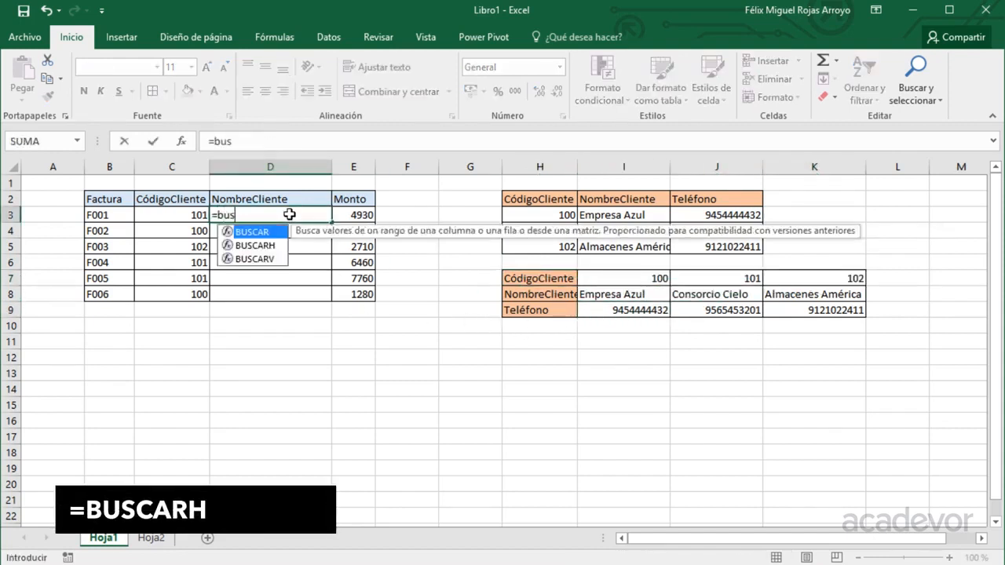
{"action": "key", "text": "Down"}
{"action": "key", "text": "Tab"}
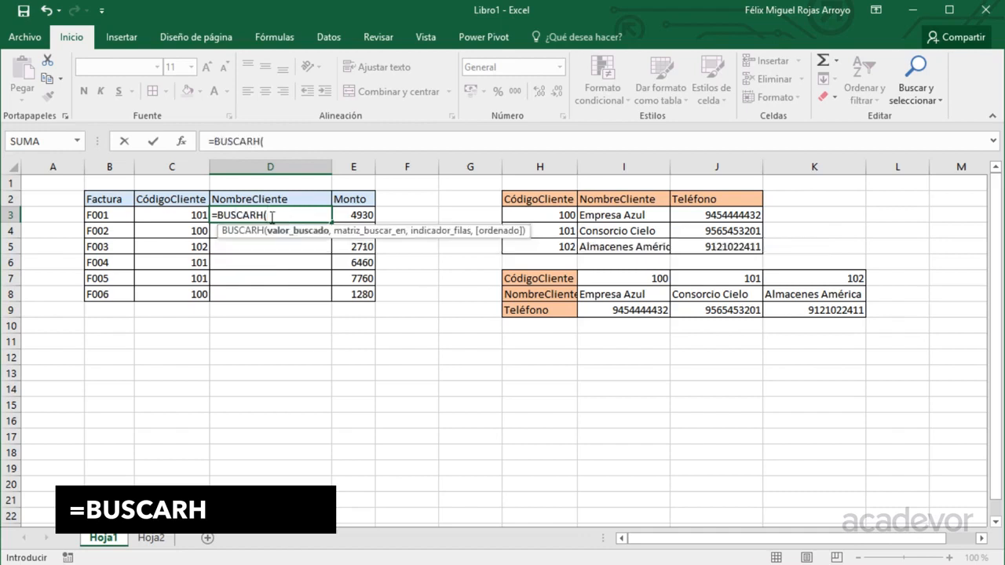
{"action": "left_click", "coordinate": [185, 217]}
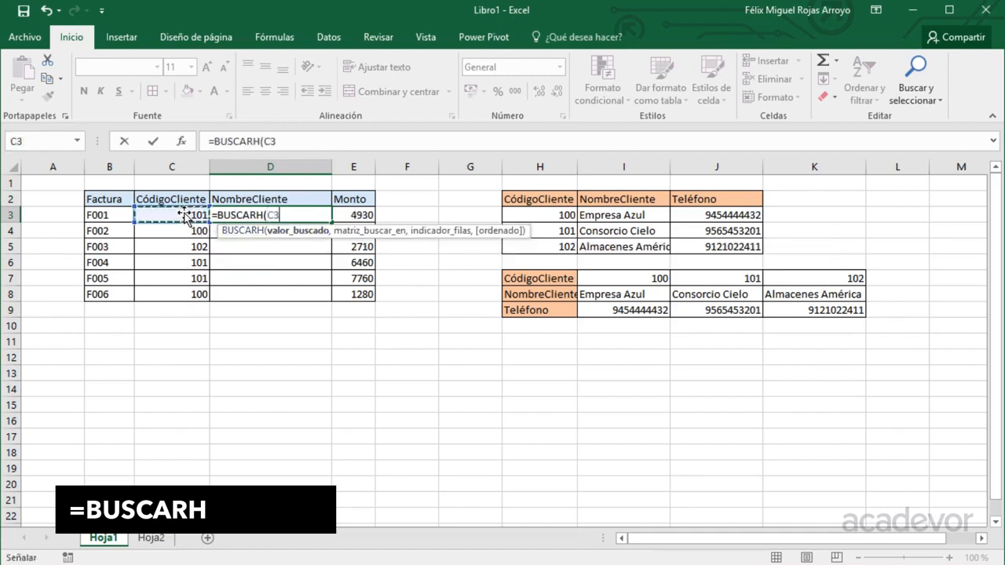
{"action": "type", "text": ","}
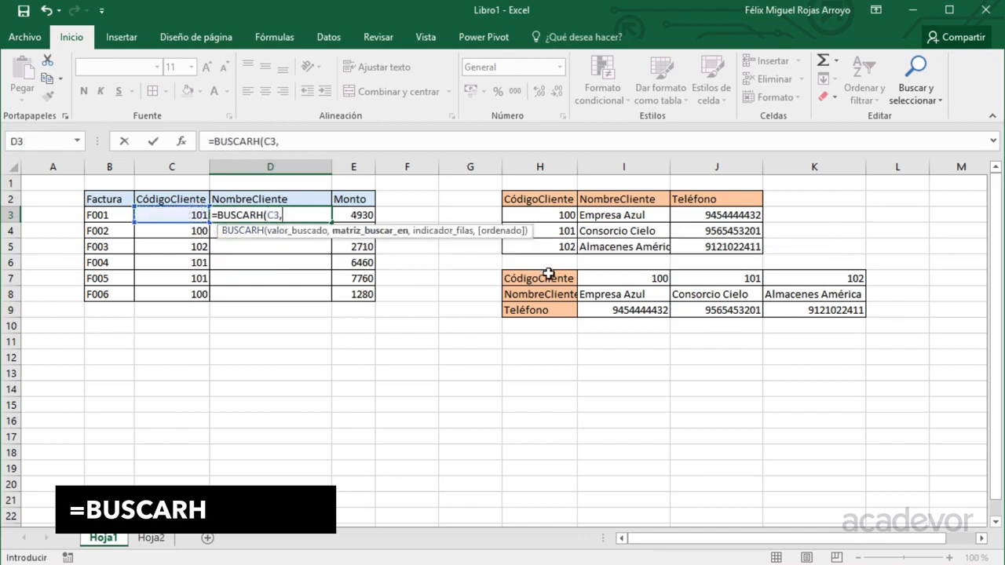
{"action": "left_click_drag", "start_coordinate": [547, 273], "coordinate": [828, 308]}
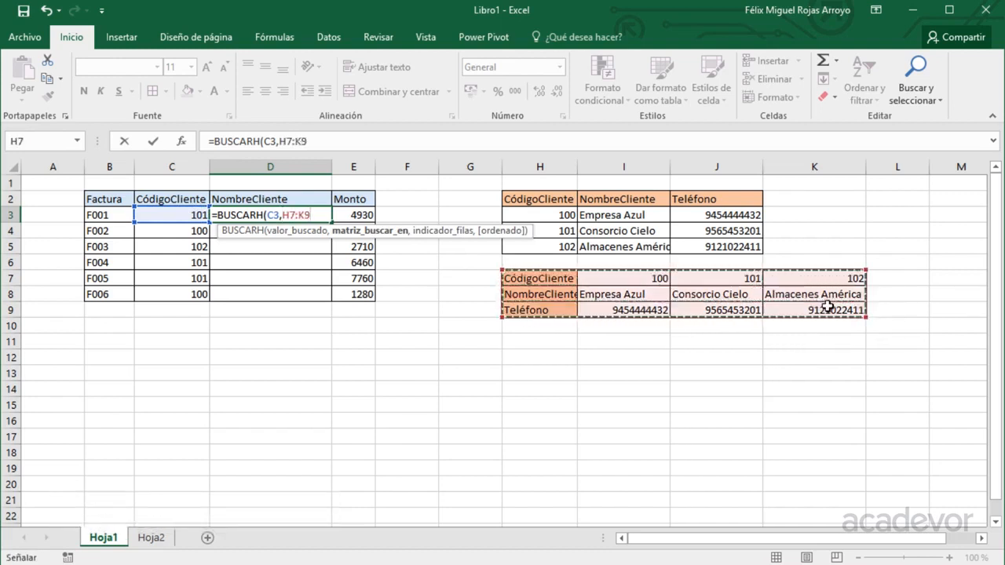
{"action": "type", "text": ",2"}
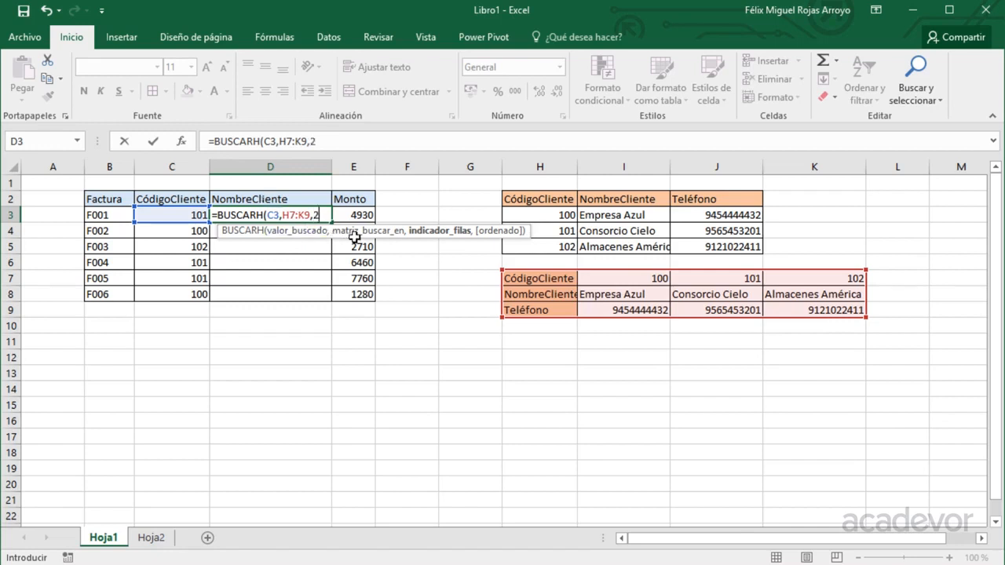
Complete it with row 2 and FALSO for exact match, then reopen the formula.
{"action": "type", "text": ","}
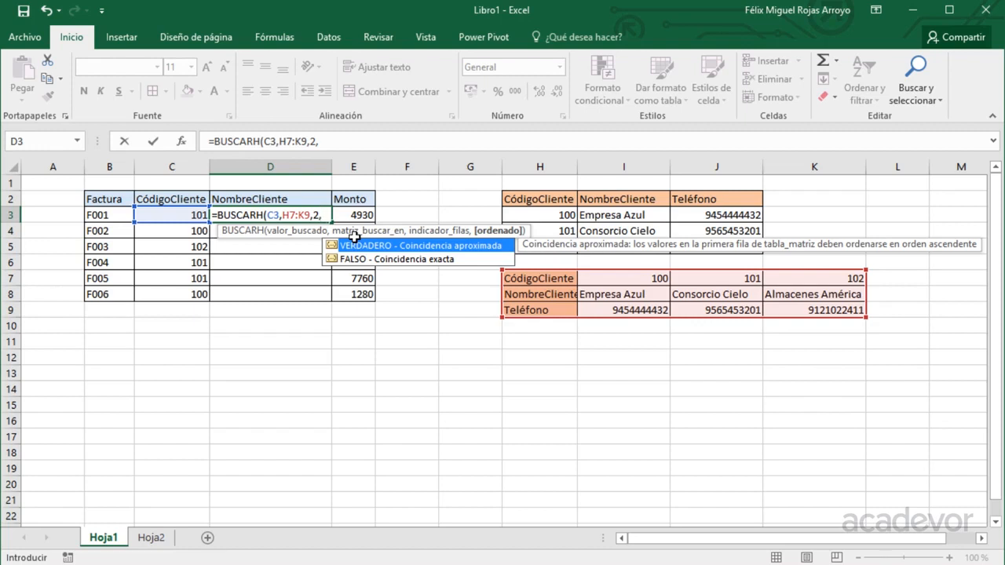
{"action": "key", "text": "Down"}
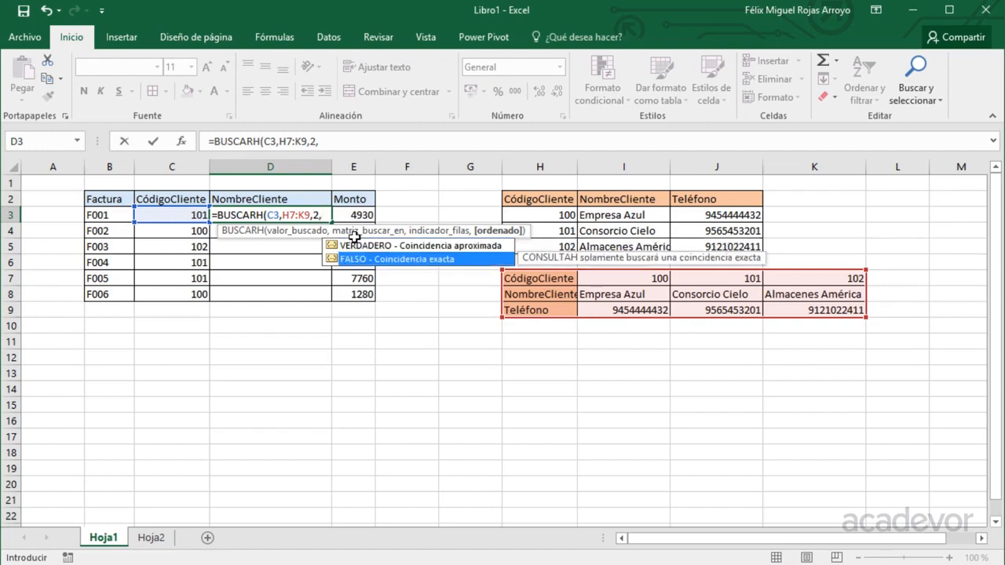
{"action": "key", "text": "Tab"}
{"action": "type", "text": ")"}
{"action": "key", "text": "shift+Home"}
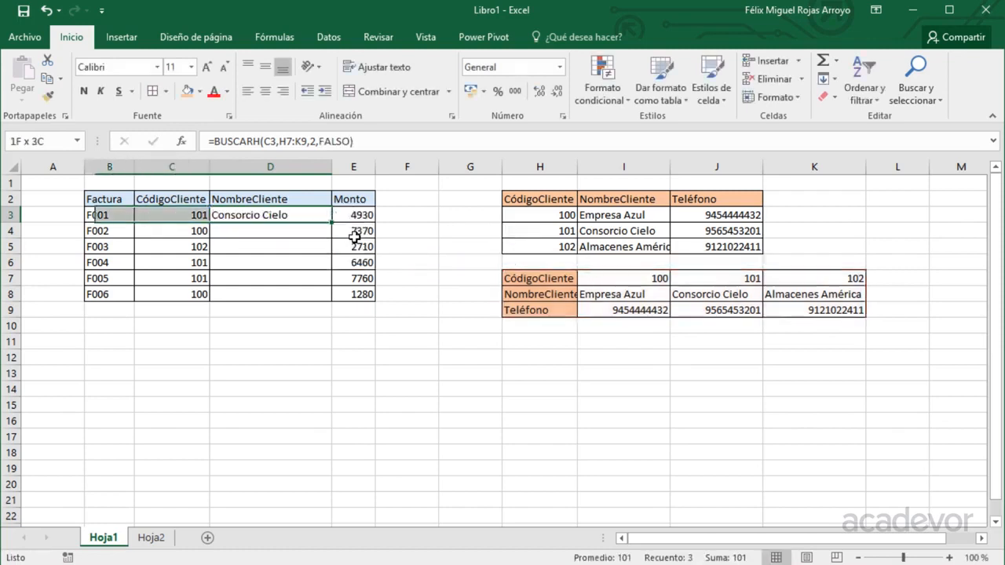
{"action": "key", "text": "Right"}
{"action": "key", "text": "Left"}
{"action": "key", "text": "F2"}
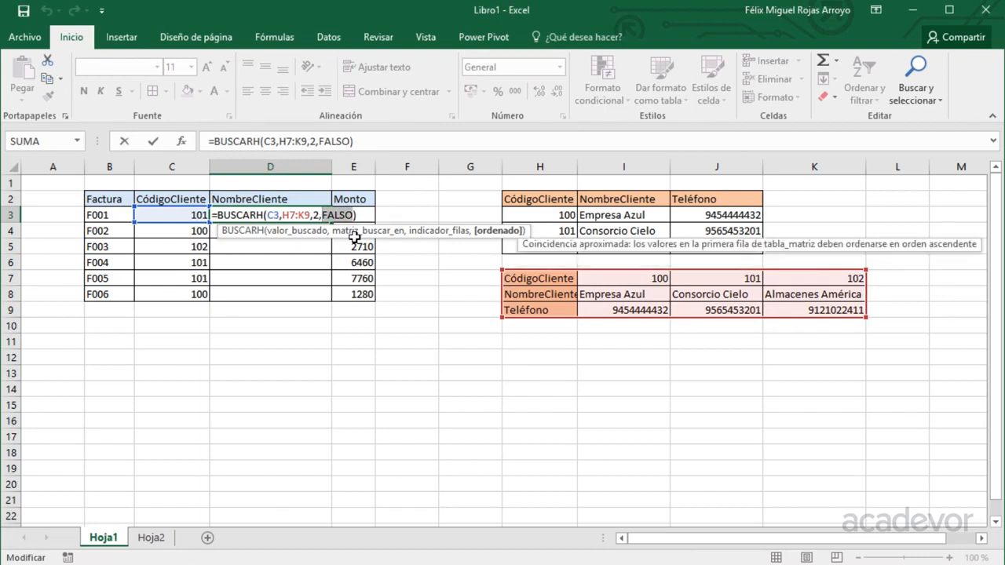
Replace FALSO with 0 and lock the lookup range rows as H$7:K$9.
{"action": "type", "text": "0"}
{"action": "key", "text": "Return"}
{"action": "key", "text": "Up"}
{"action": "key", "text": "F2"}
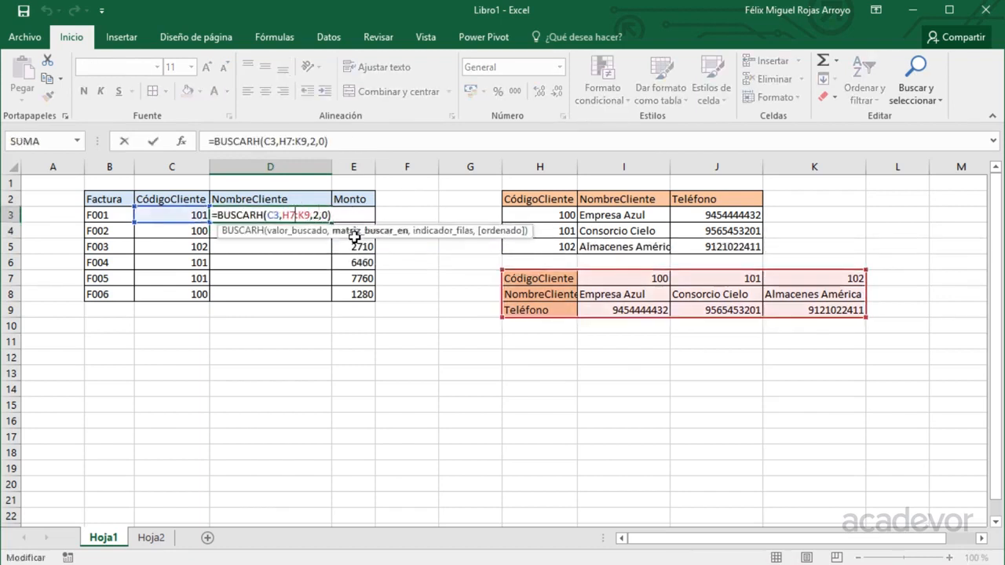
{"action": "type", "text": "$7:K"}
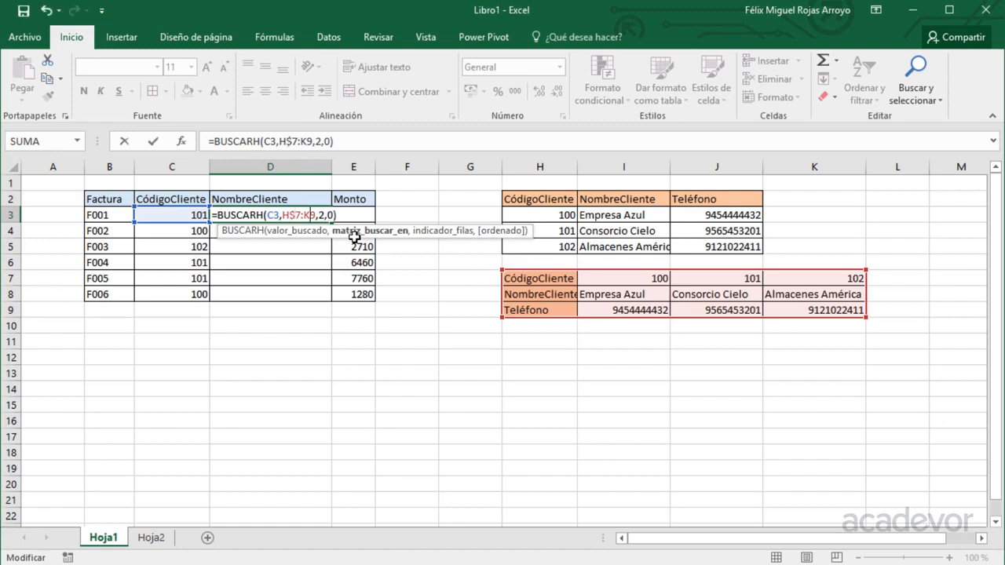
{"action": "type", "text": "$"}
{"action": "key", "text": "Return"}
{"action": "key", "text": "Up"}
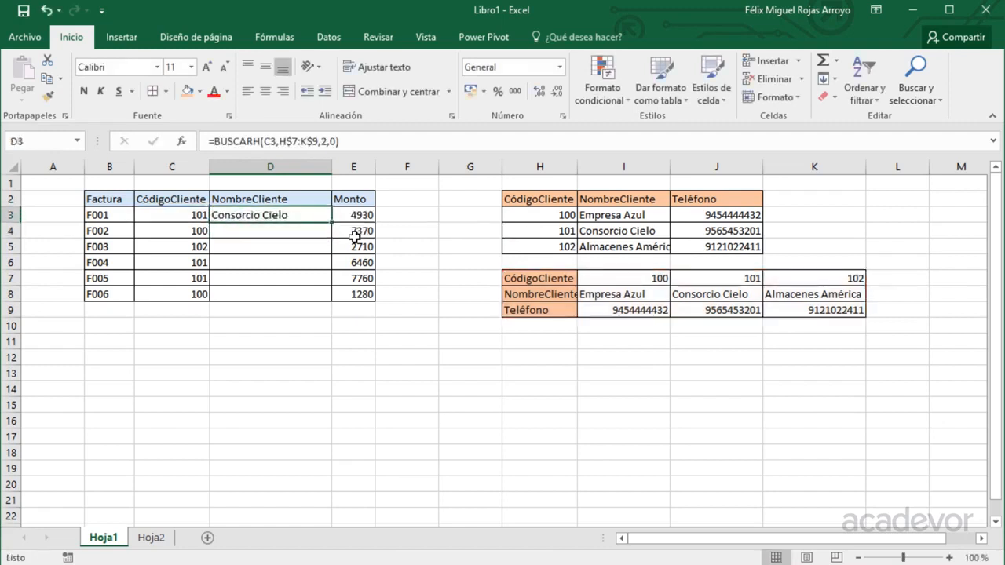
Fill the BUSCARH formula down to D8 and switch to the Hoja2 soda sheet.
{"action": "double_click", "coordinate": [330, 222]}
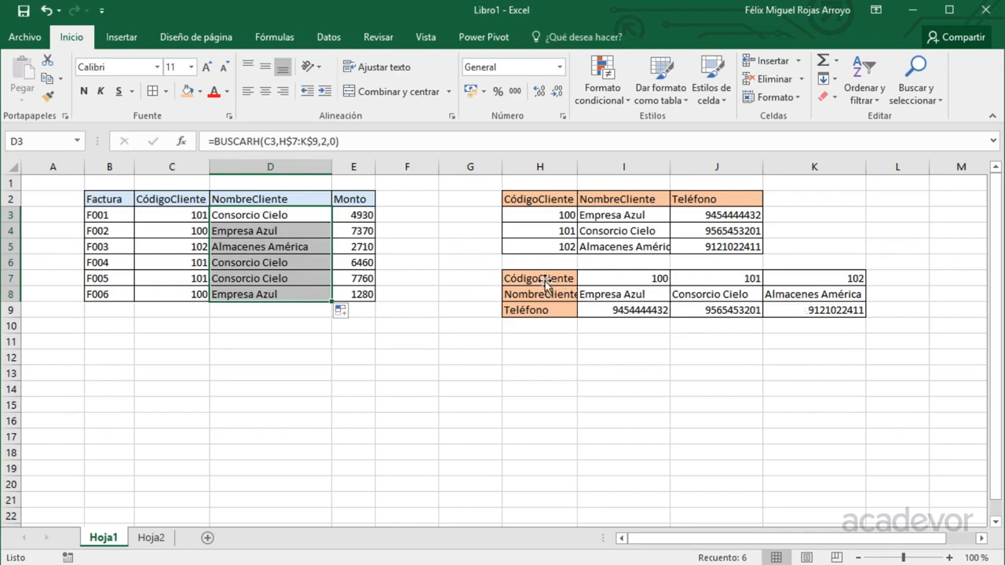
{"action": "left_click_drag", "start_coordinate": [546, 280], "coordinate": [833, 311]}
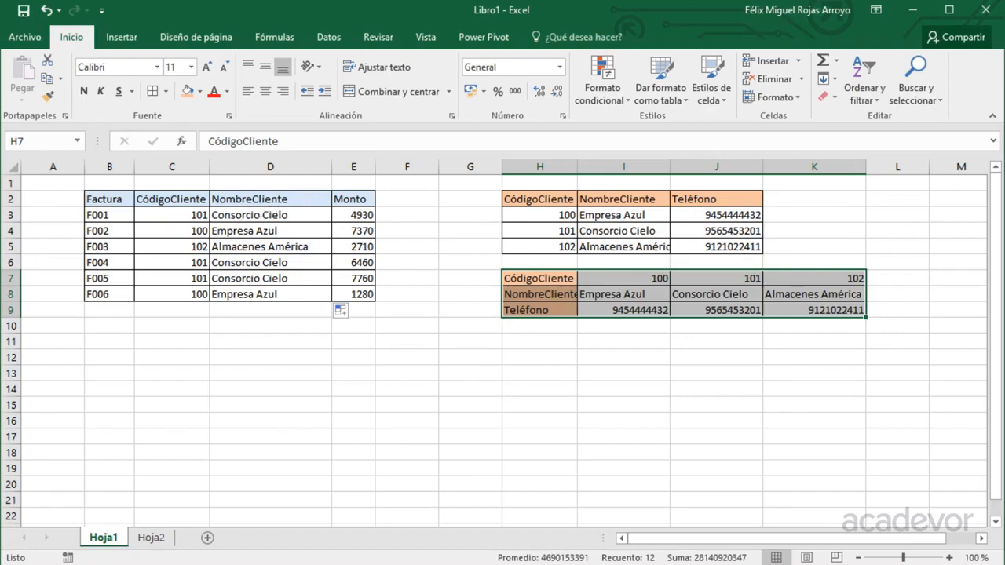
{"action": "left_click", "coordinate": [152, 538]}
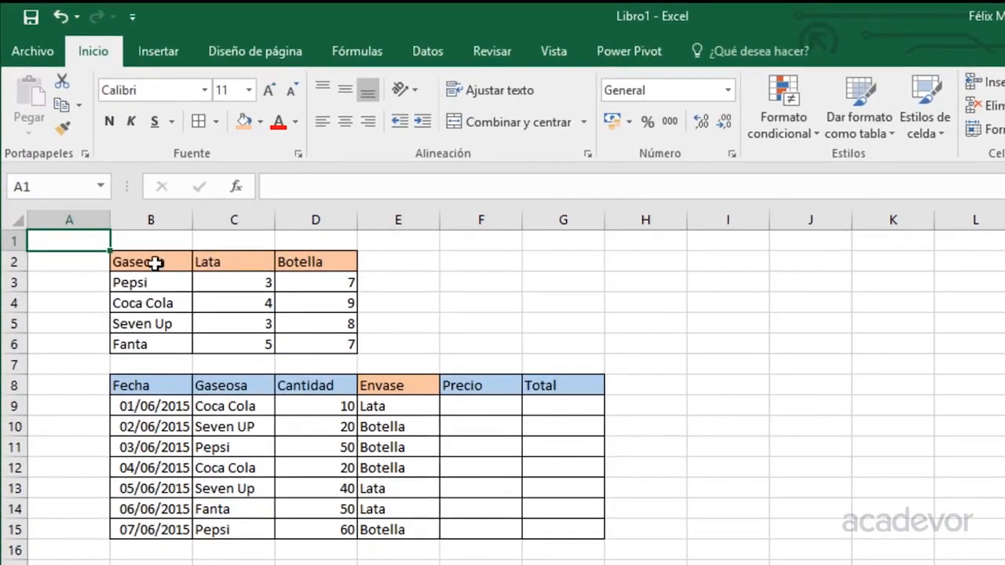
{"action": "left_click_drag", "start_coordinate": [152, 262], "coordinate": [316, 340]}
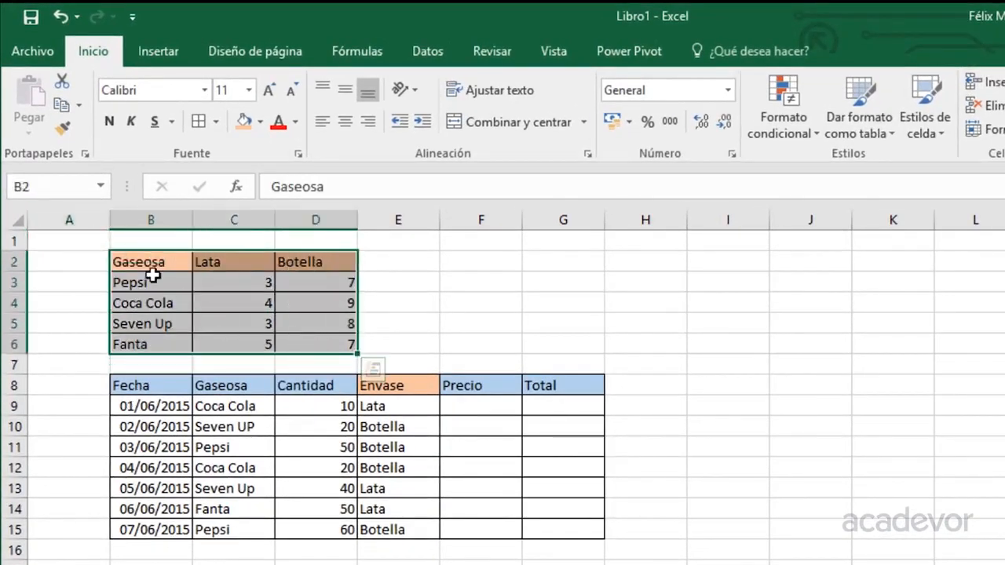
{"action": "left_click", "coordinate": [155, 301]}
{"action": "left_click_drag", "start_coordinate": [154, 301], "coordinate": [170, 337]}
{"action": "left_click", "coordinate": [230, 262]}
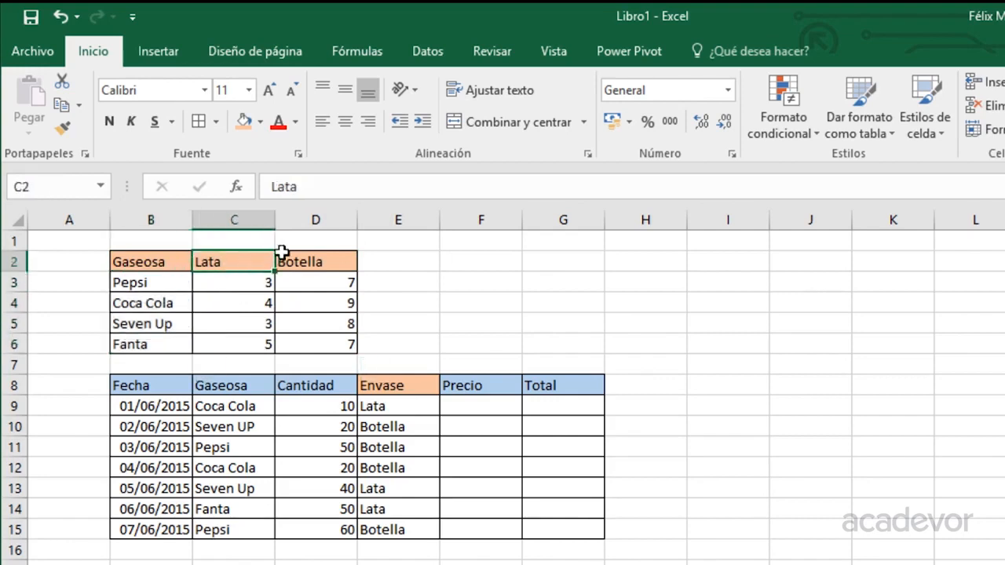
{"action": "left_click", "coordinate": [300, 263]}
{"action": "left_click_drag", "start_coordinate": [233, 281], "coordinate": [241, 342]}
{"action": "left_click", "coordinate": [316, 265]}
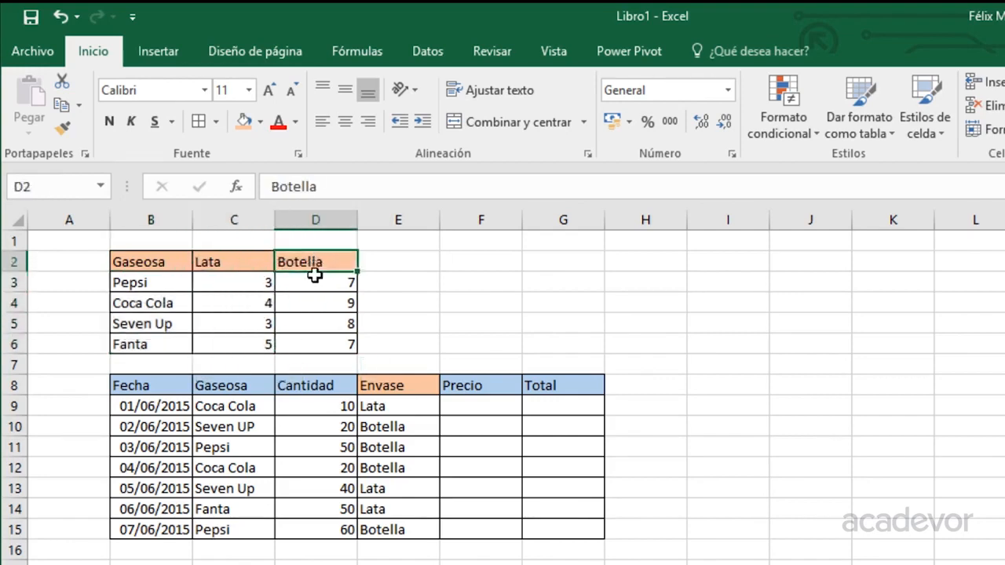
{"action": "left_click_drag", "start_coordinate": [319, 288], "coordinate": [316, 346]}
{"action": "left_click_drag", "start_coordinate": [183, 392], "coordinate": [576, 528]}
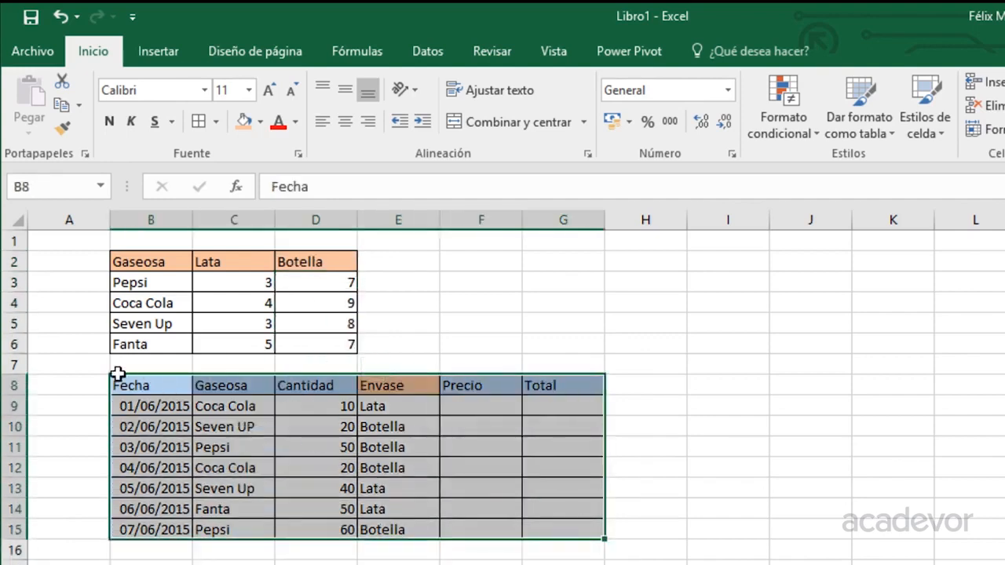
{"action": "left_click_drag", "start_coordinate": [149, 408], "coordinate": [168, 510]}
{"action": "left_click_drag", "start_coordinate": [249, 410], "coordinate": [254, 520]}
{"action": "left_click_drag", "start_coordinate": [304, 412], "coordinate": [334, 531]}
{"action": "left_click_drag", "start_coordinate": [402, 405], "coordinate": [409, 523]}
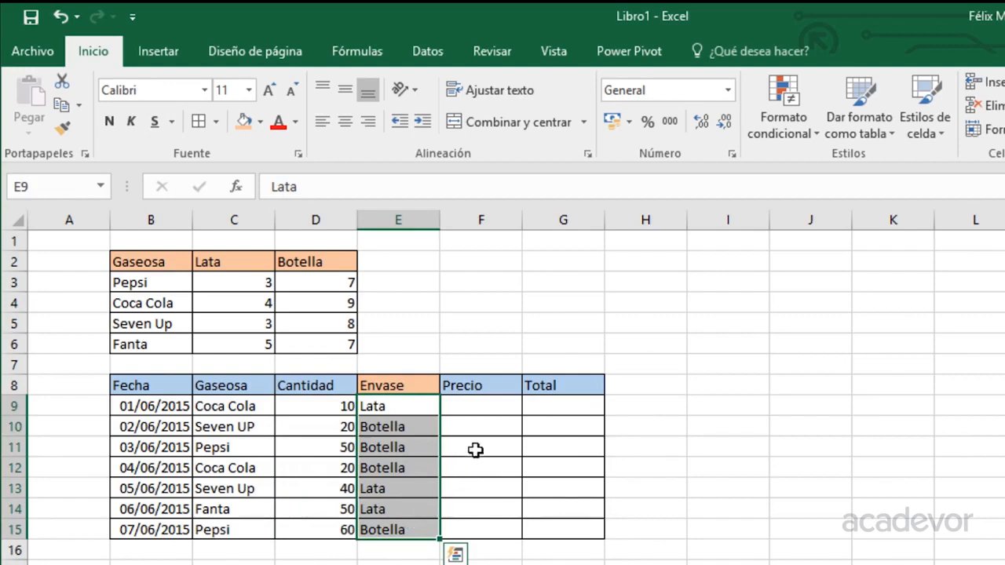
{"action": "left_click_drag", "start_coordinate": [479, 404], "coordinate": [484, 534]}
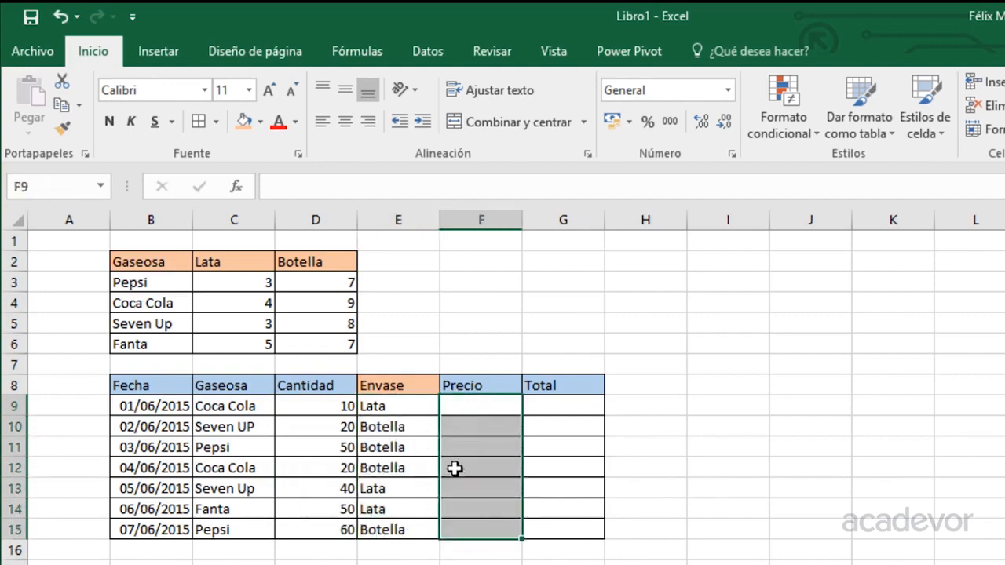
{"action": "left_click_drag", "start_coordinate": [463, 406], "coordinate": [475, 530]}
{"action": "left_click", "coordinate": [554, 404]}
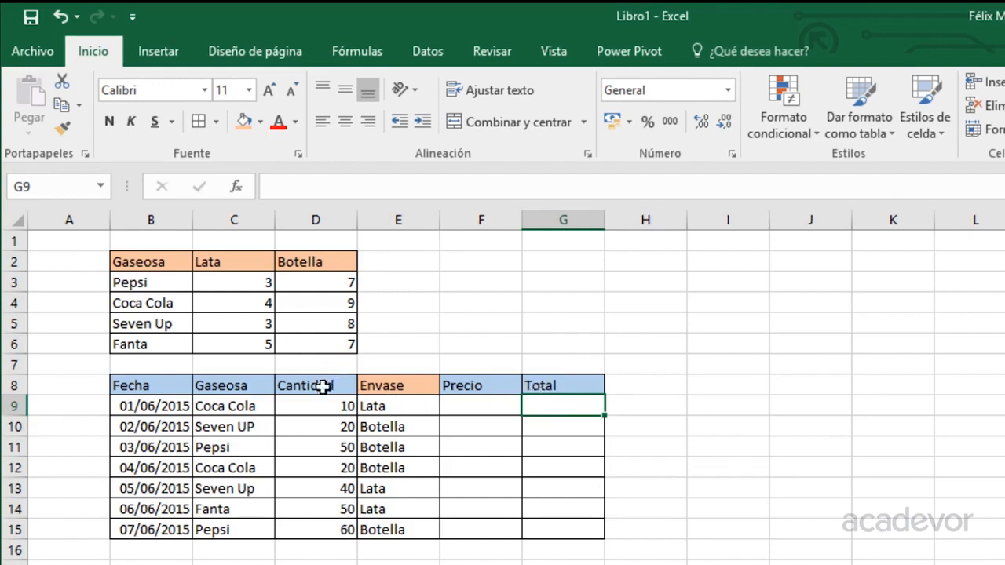
{"action": "left_click", "coordinate": [380, 407]}
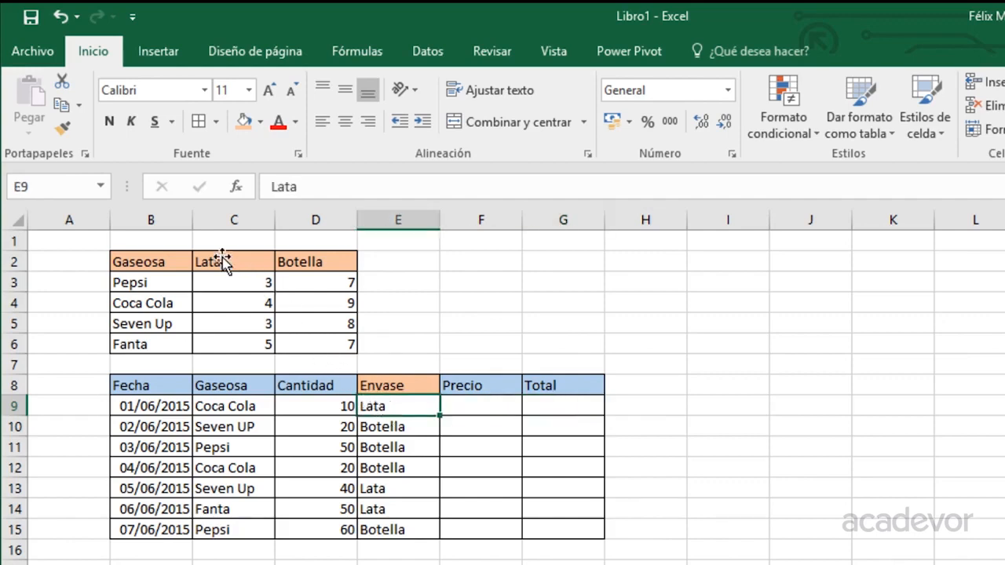
{"action": "left_click", "coordinate": [242, 262]}
{"action": "left_click_drag", "start_coordinate": [242, 261], "coordinate": [287, 266]}
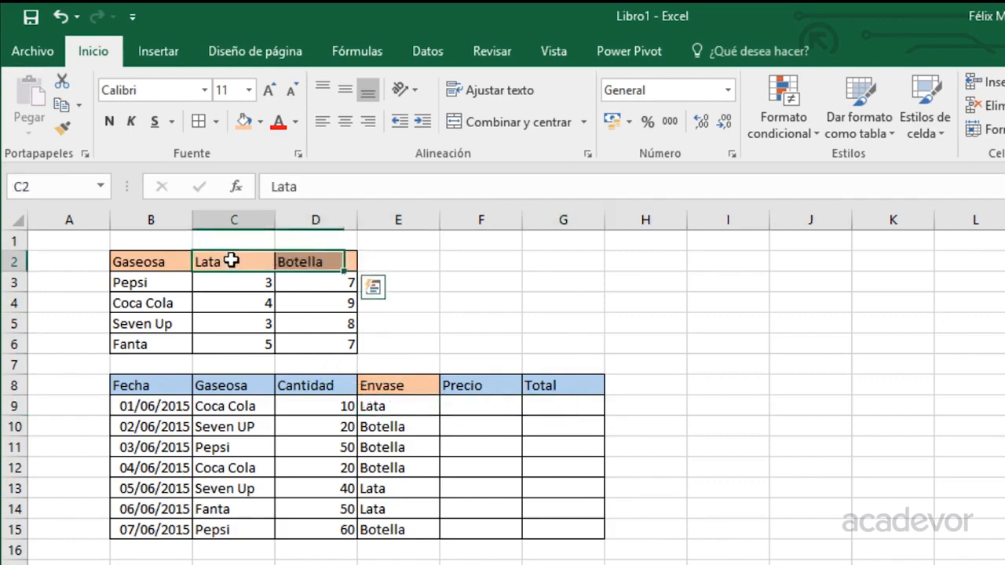
{"action": "left_click_drag", "start_coordinate": [213, 262], "coordinate": [288, 266]}
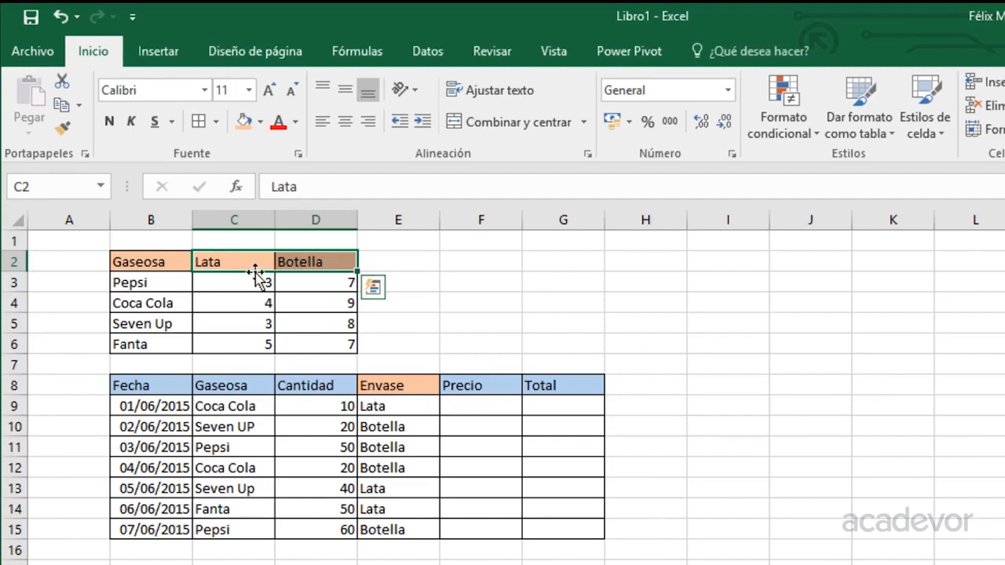
{"action": "left_click_drag", "start_coordinate": [158, 284], "coordinate": [156, 344]}
{"action": "left_click", "coordinate": [221, 406]}
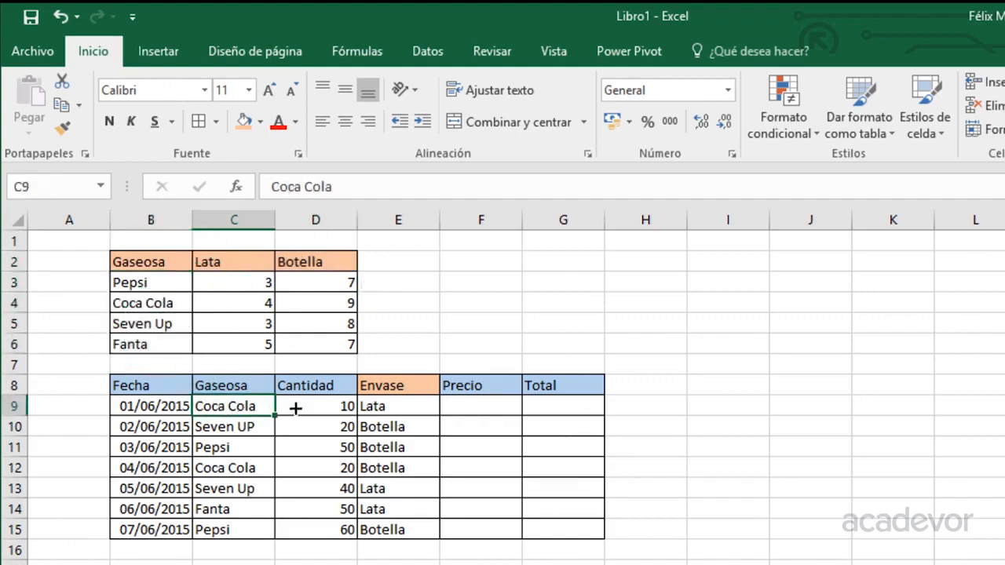
{"action": "left_click", "coordinate": [392, 403]}
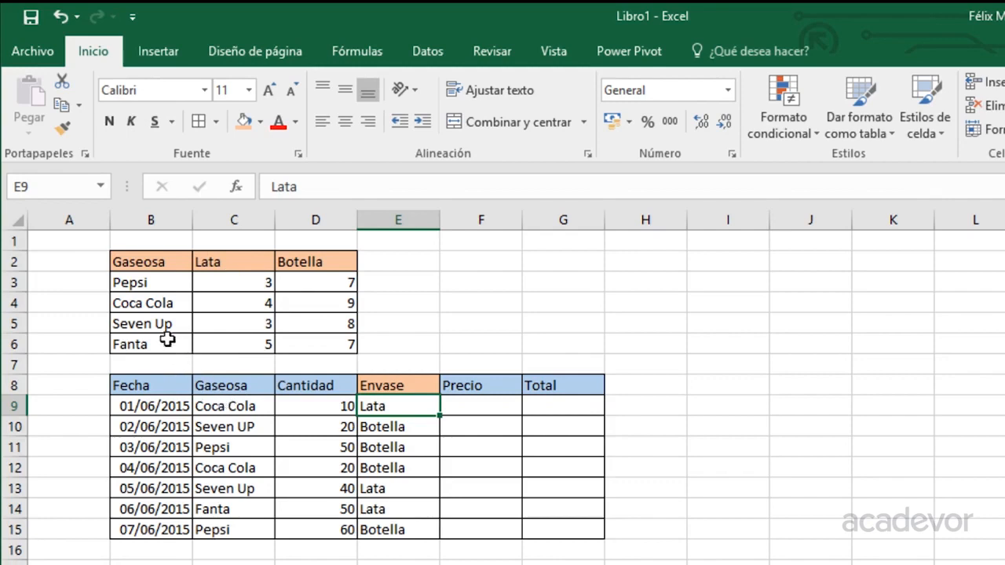
{"action": "left_click", "coordinate": [232, 303]}
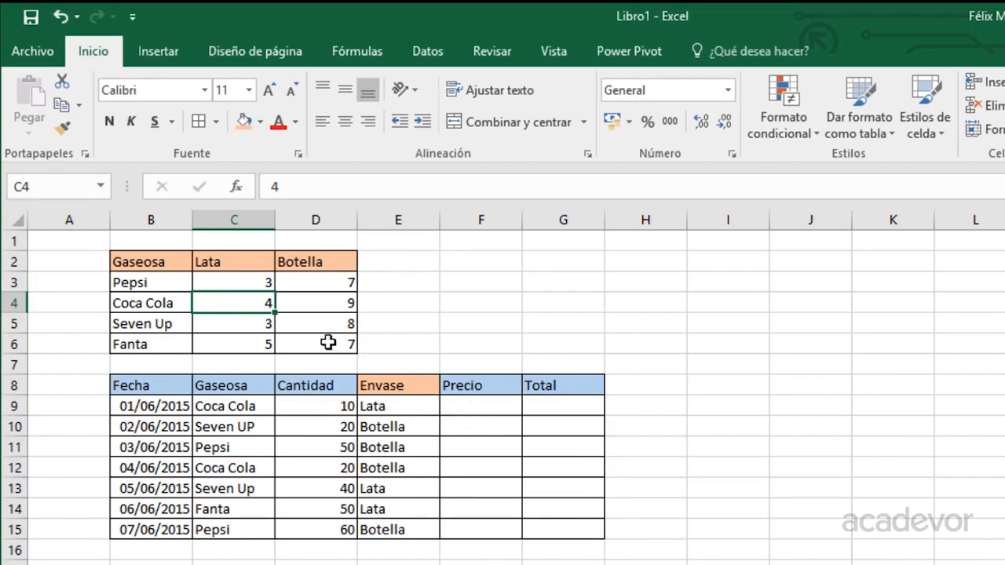
{"action": "left_click", "coordinate": [240, 406]}
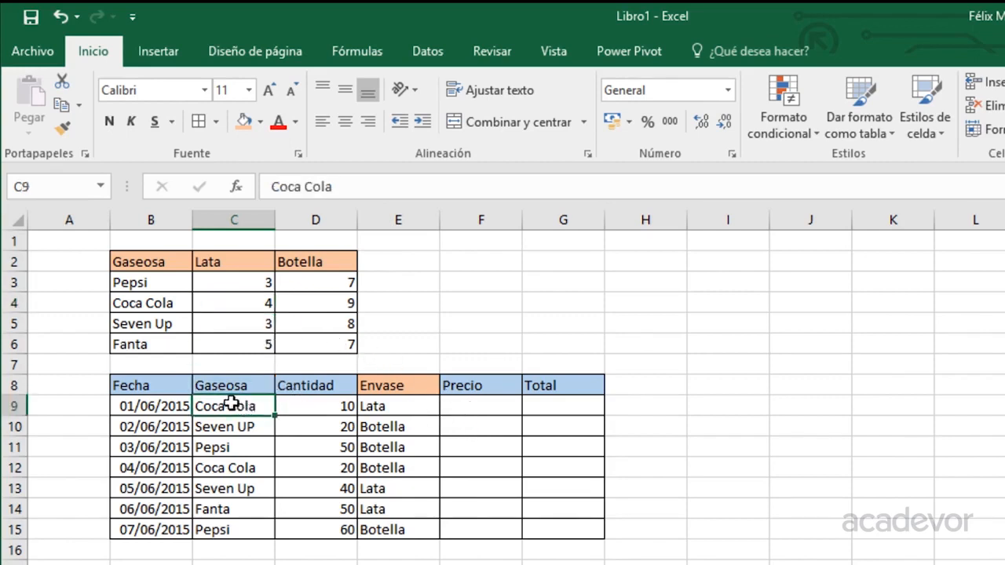
{"action": "left_click_drag", "start_coordinate": [146, 284], "coordinate": [149, 343]}
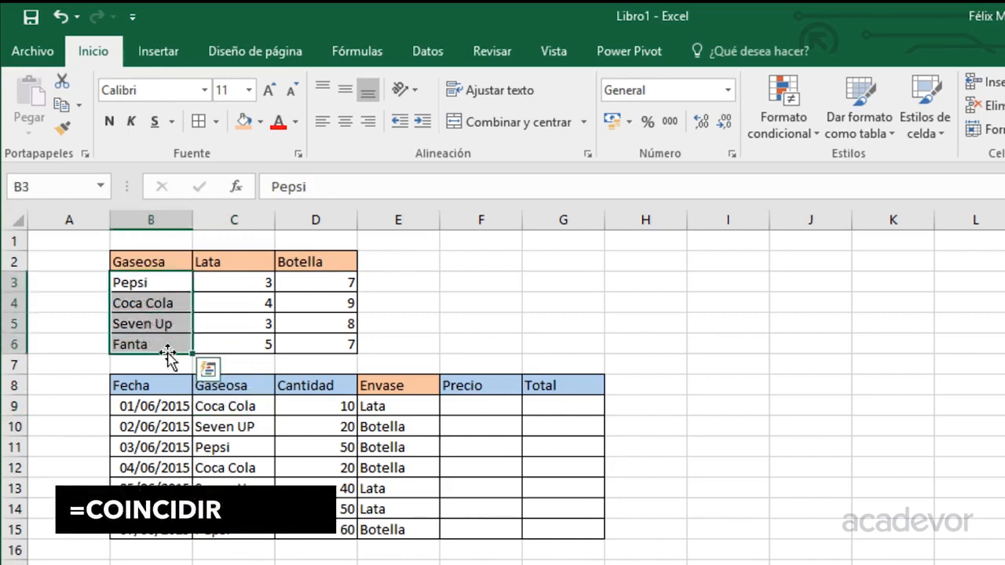
Enter =COINCIDIR(C9,B3:B6,0) in F3 to get Coca Cola's position in the soda list.
{"action": "left_click", "coordinate": [485, 285]}
{"action": "type", "text": "=coin"}
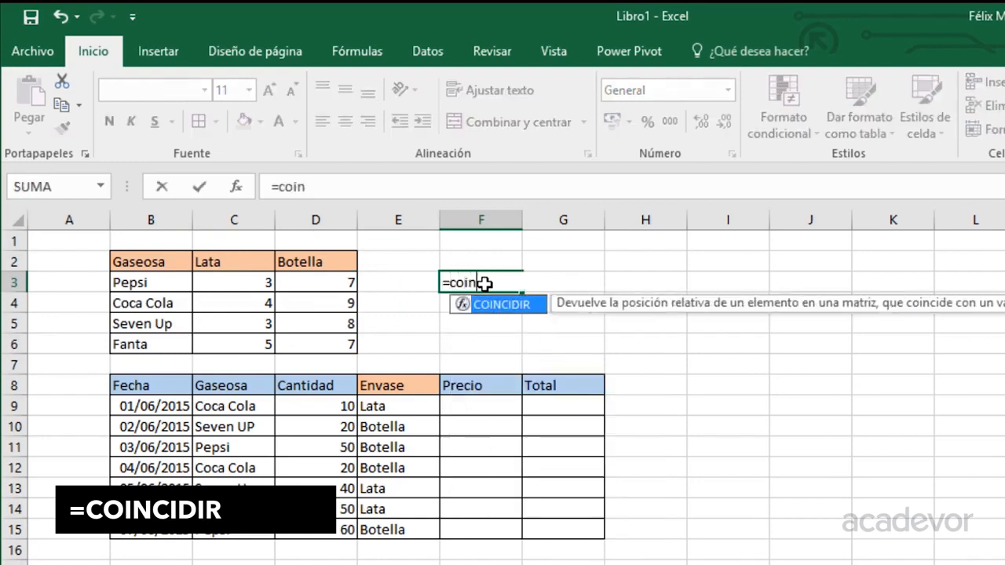
{"action": "key", "text": "Tab"}
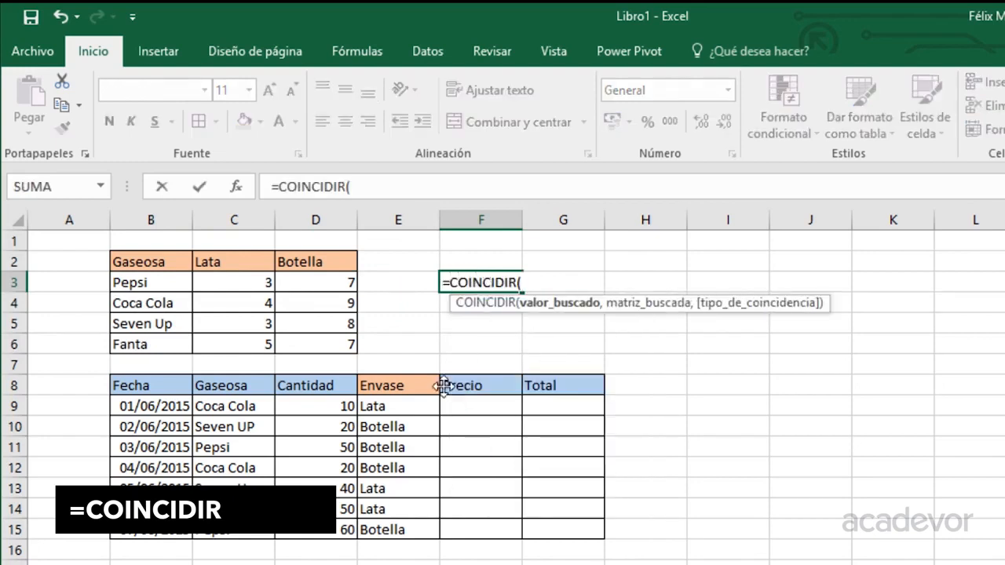
{"action": "left_click", "coordinate": [235, 406]}
{"action": "type", "text": ","}
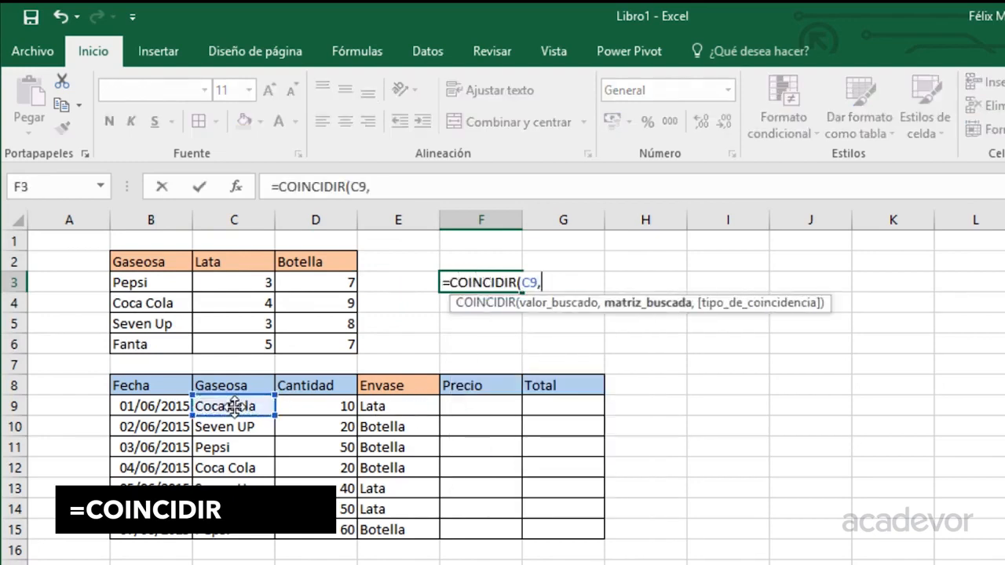
{"action": "left_click_drag", "start_coordinate": [137, 283], "coordinate": [165, 337]}
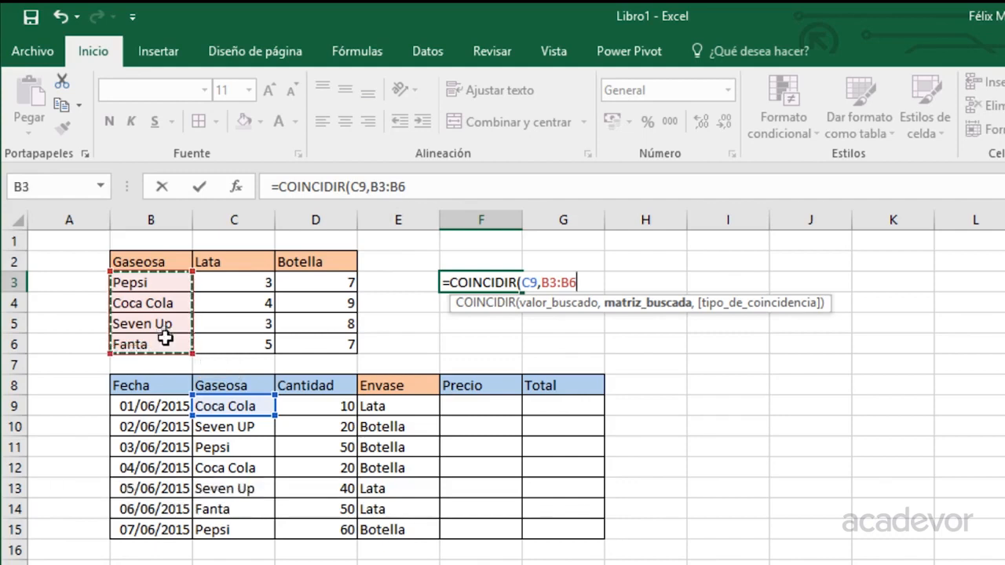
{"action": "type", "text": ",0)"}
{"action": "key", "text": "Return"}
{"action": "left_click", "coordinate": [478, 282]}
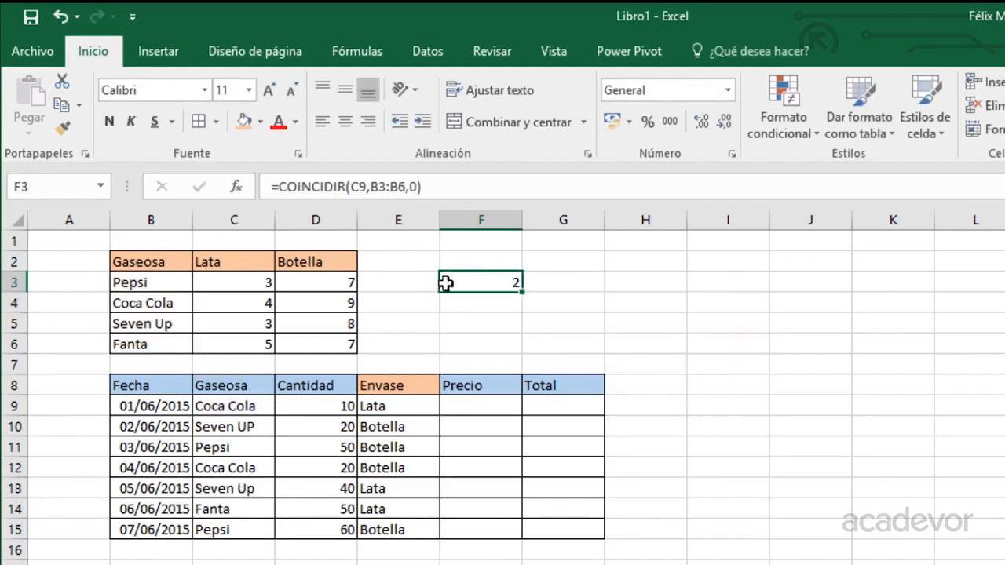
{"action": "left_click", "coordinate": [467, 403]}
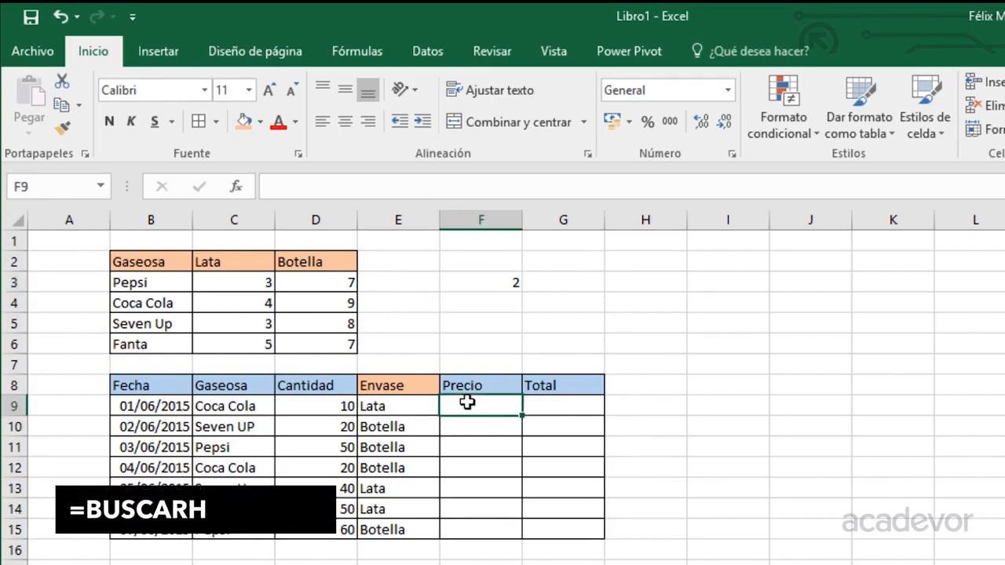
Start F9's price formula as =BUSCARH(E9,C2:D6, looking up the container.
{"action": "type", "text": "=bu"}
{"action": "key", "text": "Down"}
{"action": "key", "text": "Down"}
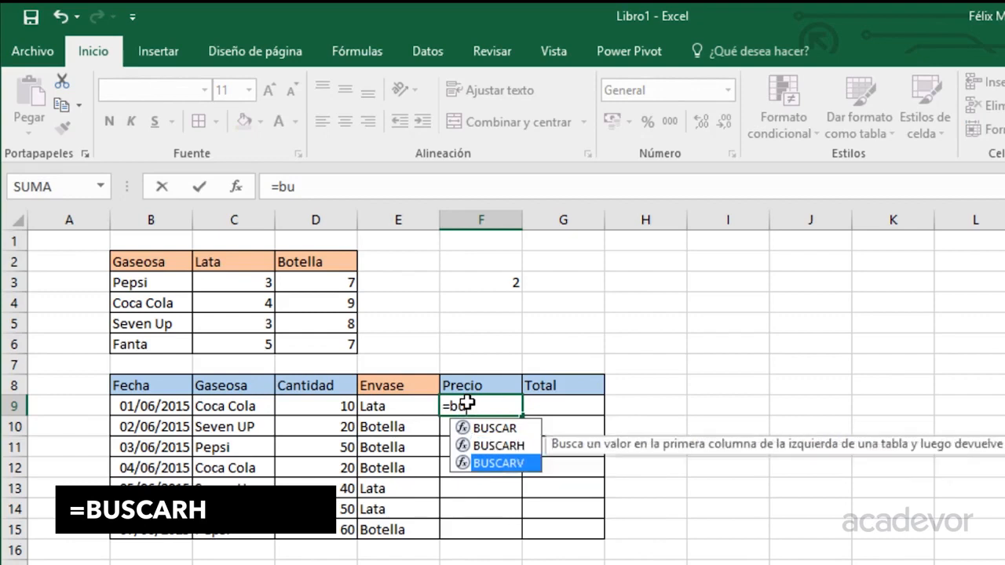
{"action": "key", "text": "Up"}
{"action": "key", "text": "Tab"}
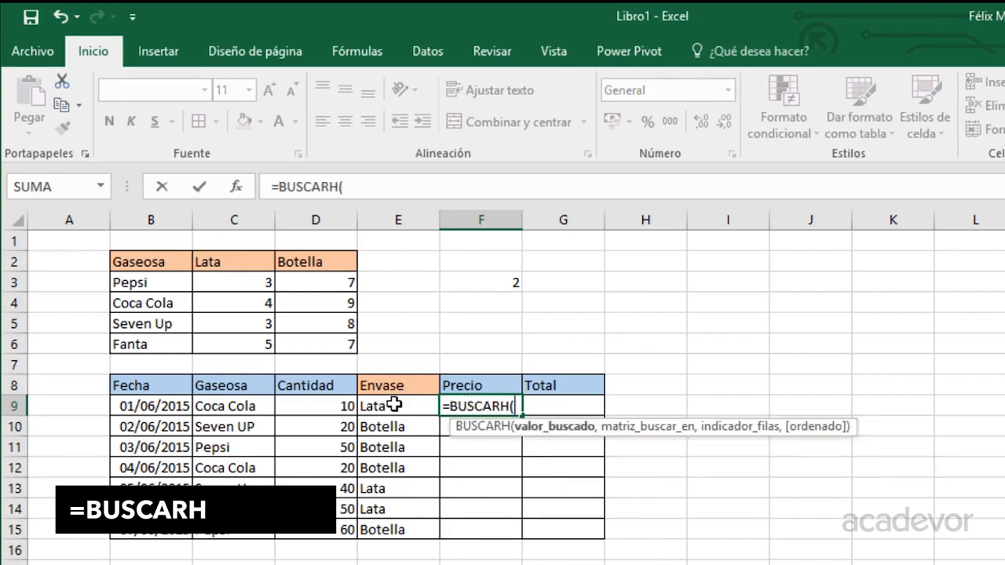
{"action": "left_click", "coordinate": [393, 405]}
{"action": "type", "text": ","}
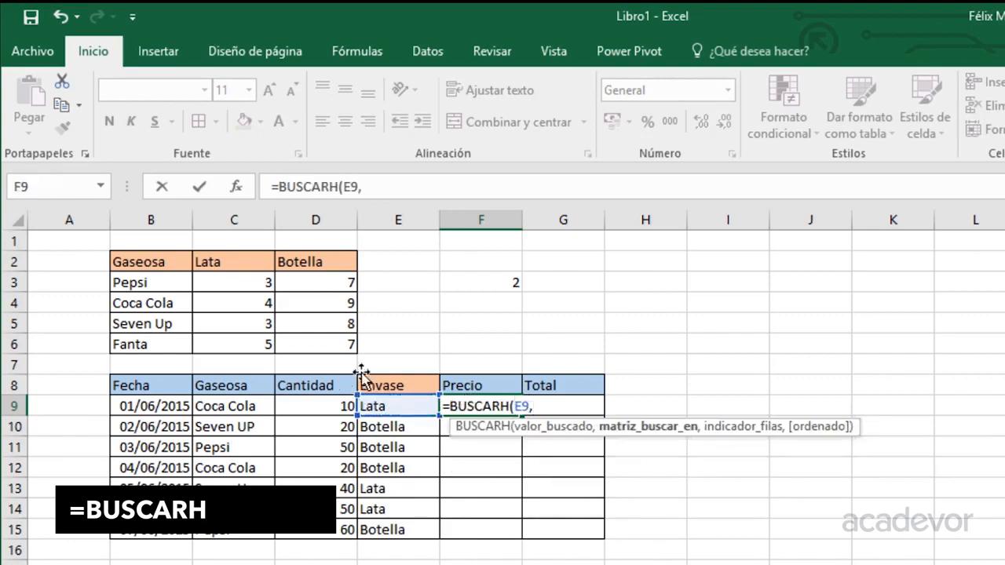
{"action": "left_click_drag", "start_coordinate": [245, 263], "coordinate": [299, 349]}
{"action": "type", "text": ","}
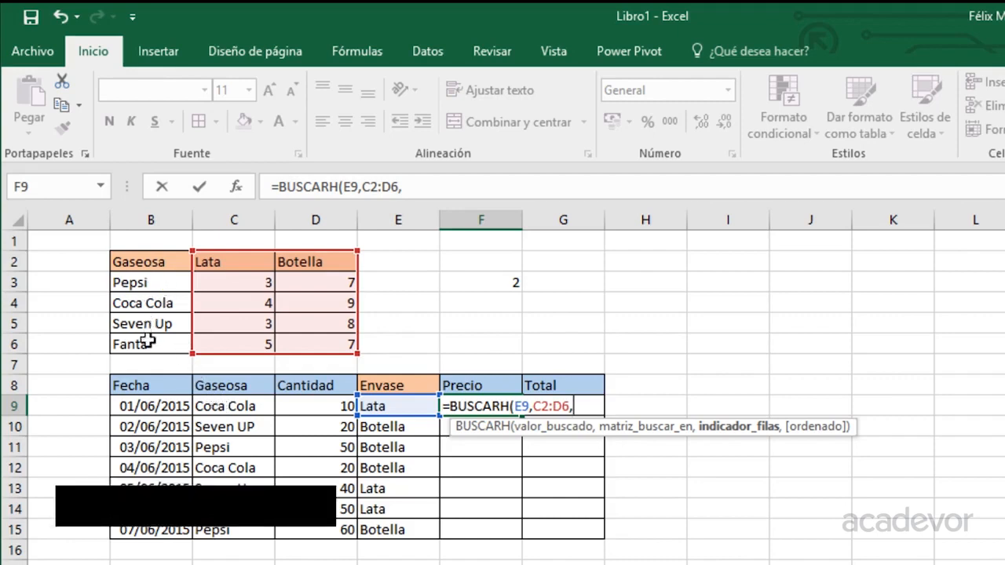
Add COINCIDIR(C9,B3:B6,0) as the row index and FALSO for exact match.
{"action": "type", "text": "coi"}
{"action": "key", "text": "Tab"}
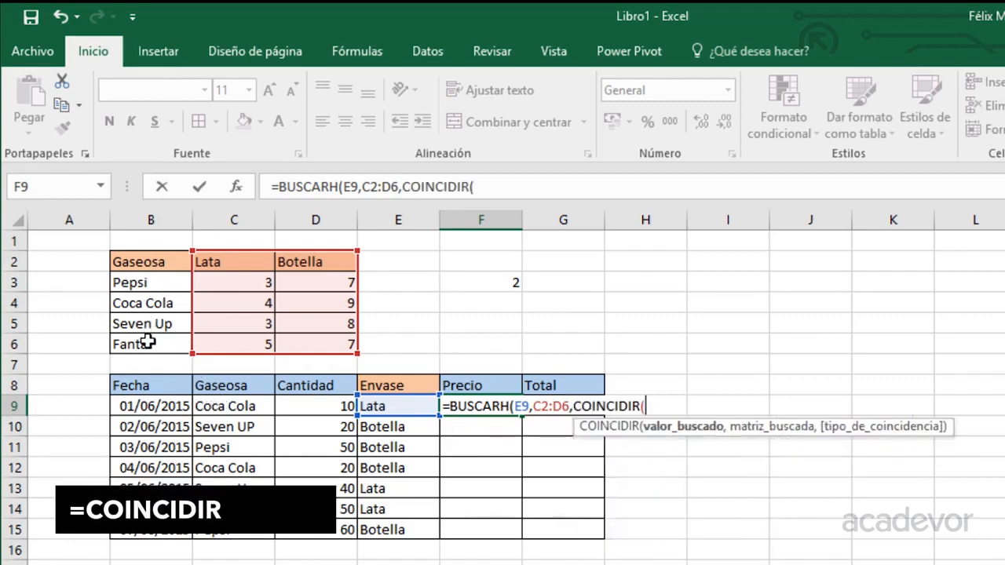
{"action": "left_click", "coordinate": [223, 406]}
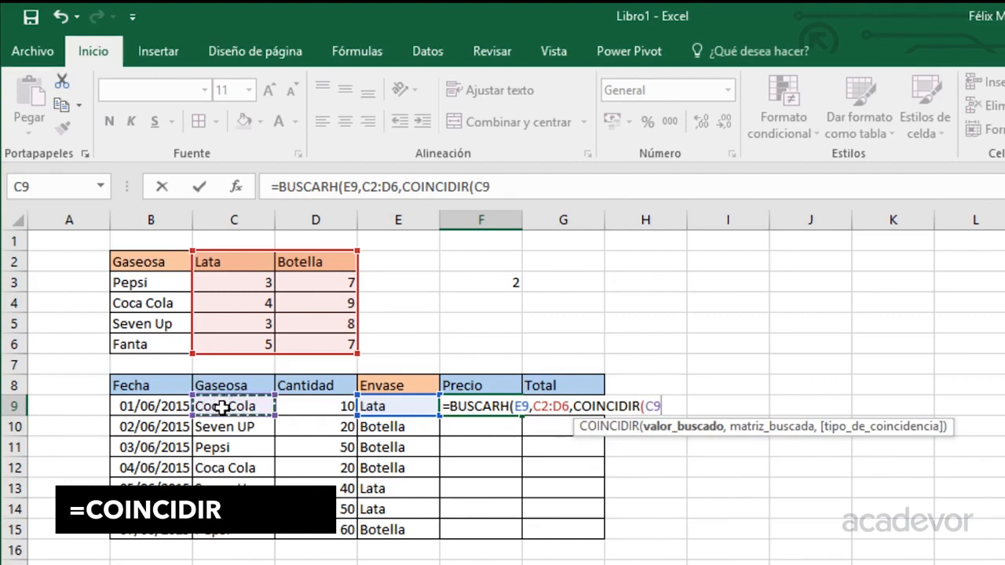
{"action": "type", "text": ","}
{"action": "left_click_drag", "start_coordinate": [161, 282], "coordinate": [155, 345]}
{"action": "type", "text": ","}
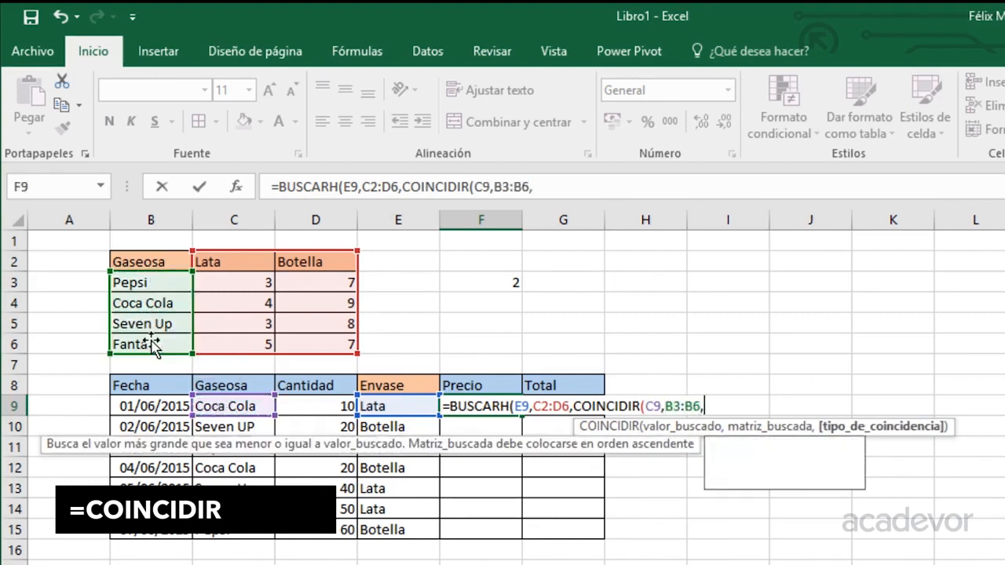
{"action": "type", "text": "0),"}
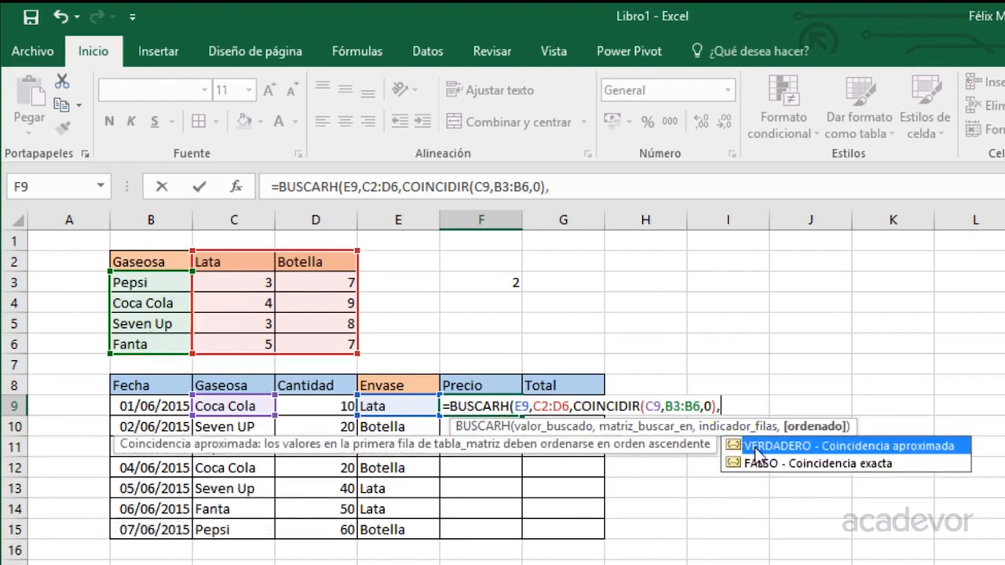
{"action": "double_click", "coordinate": [791, 471]}
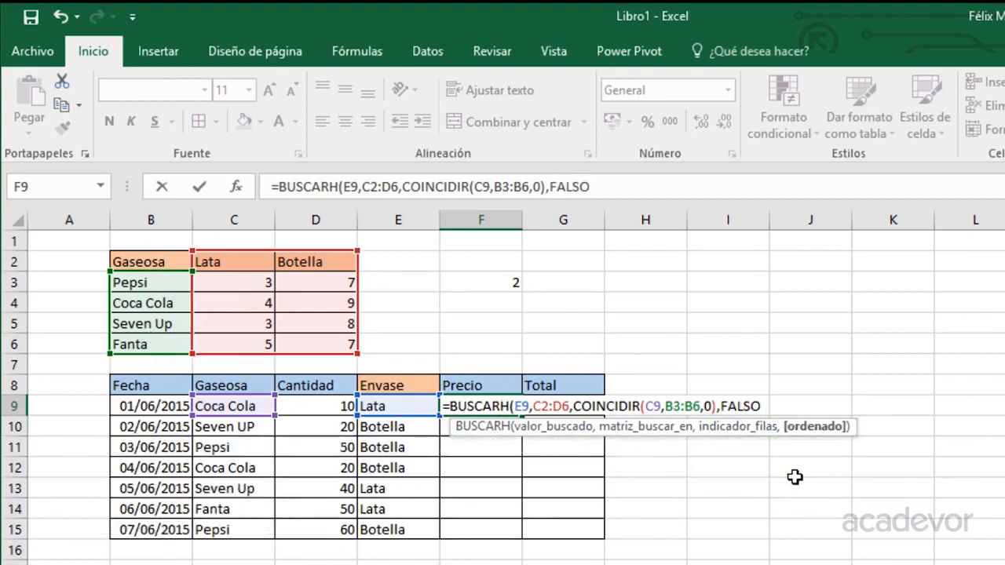
Enter F9's formula, lock rows as C$2:D$6 and B$3:B$6, and fill it down to F15.
{"action": "type", "text": ")"}
{"action": "key", "text": "Return"}
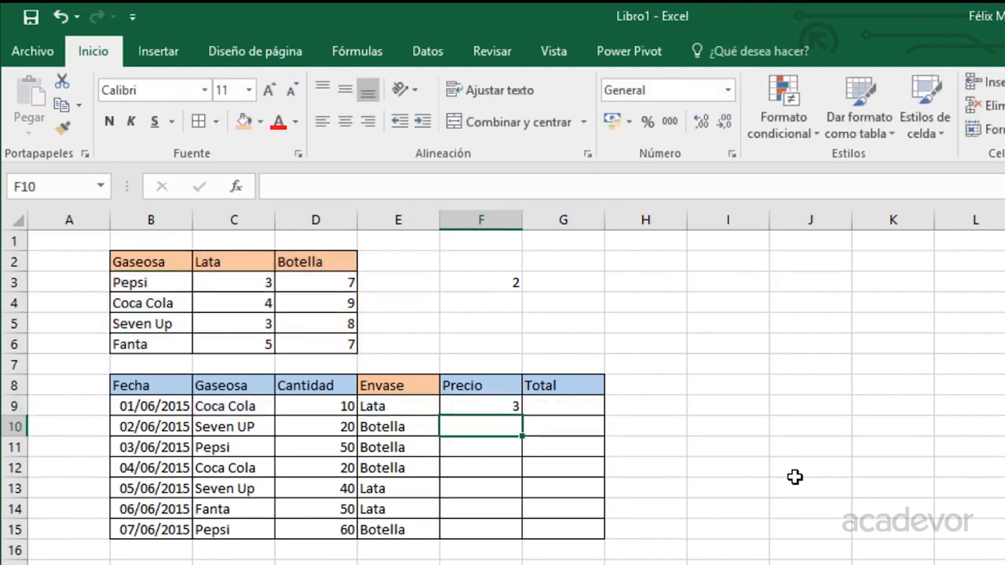
{"action": "key", "text": "Up"}
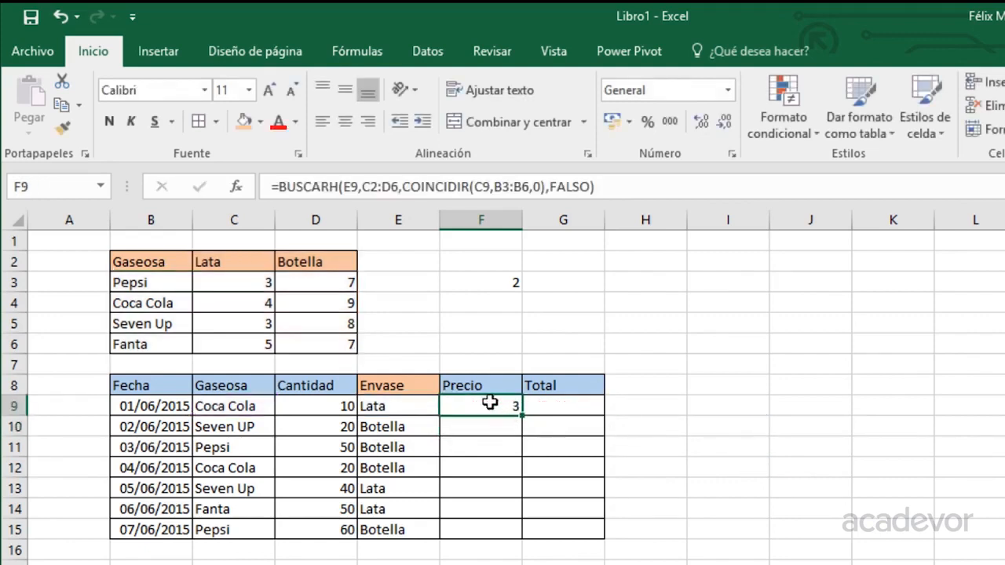
{"action": "double_click", "coordinate": [490, 403]}
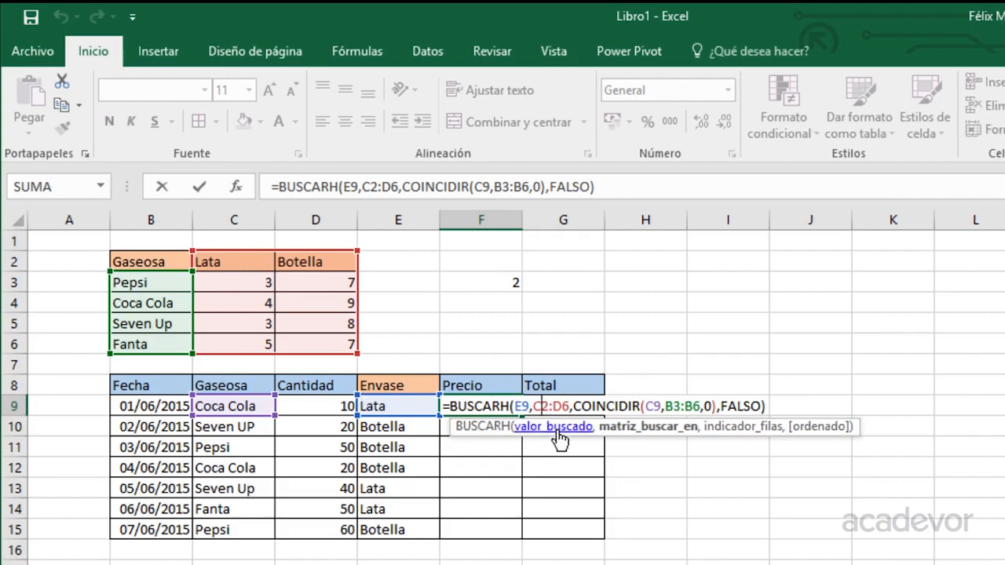
{"action": "type", "text": "$"}
{"action": "key", "text": "Right"}
{"action": "key", "text": "Right"}
{"action": "key", "text": "Right"}
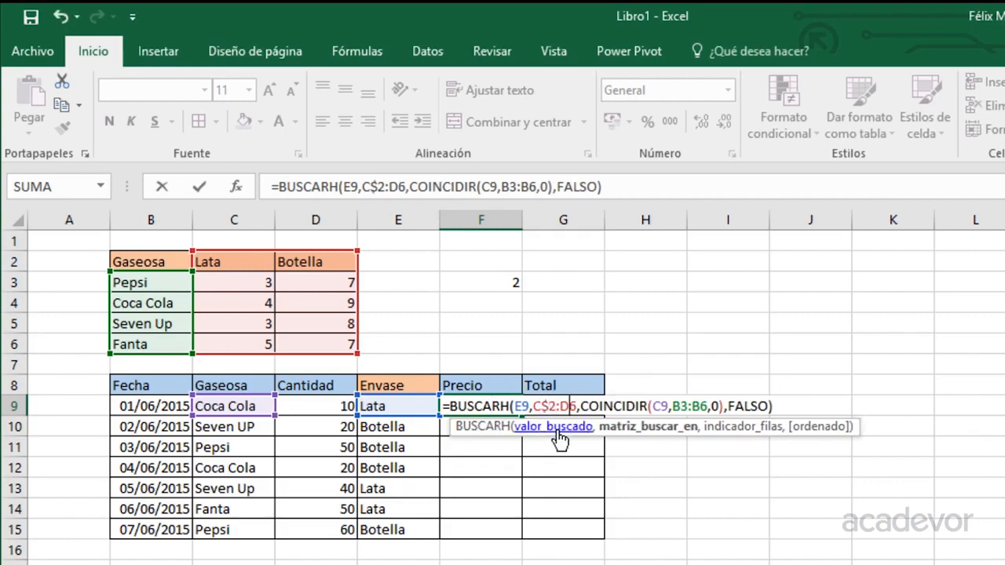
{"action": "type", "text": "$"}
{"action": "key", "text": "Right"}
{"action": "key", "text": "Right"}
{"action": "key", "text": "Right"}
{"action": "key", "text": "Right"}
{"action": "key", "text": "Right"}
{"action": "key", "text": "Right"}
{"action": "key", "text": "Right"}
{"action": "key", "text": "Right"}
{"action": "key", "text": "Right"}
{"action": "key", "text": "Right"}
{"action": "key", "text": "Right"}
{"action": "key", "text": "Right"}
{"action": "key", "text": "Right"}
{"action": "key", "text": "Right"}
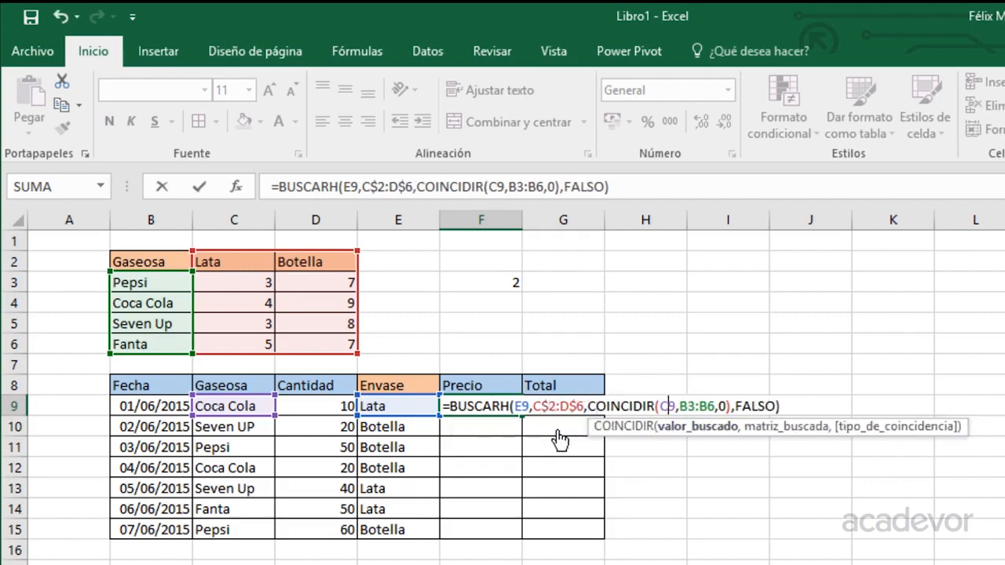
{"action": "type", "text": "$"}
{"action": "key", "text": "Right"}
{"action": "key", "text": "Right"}
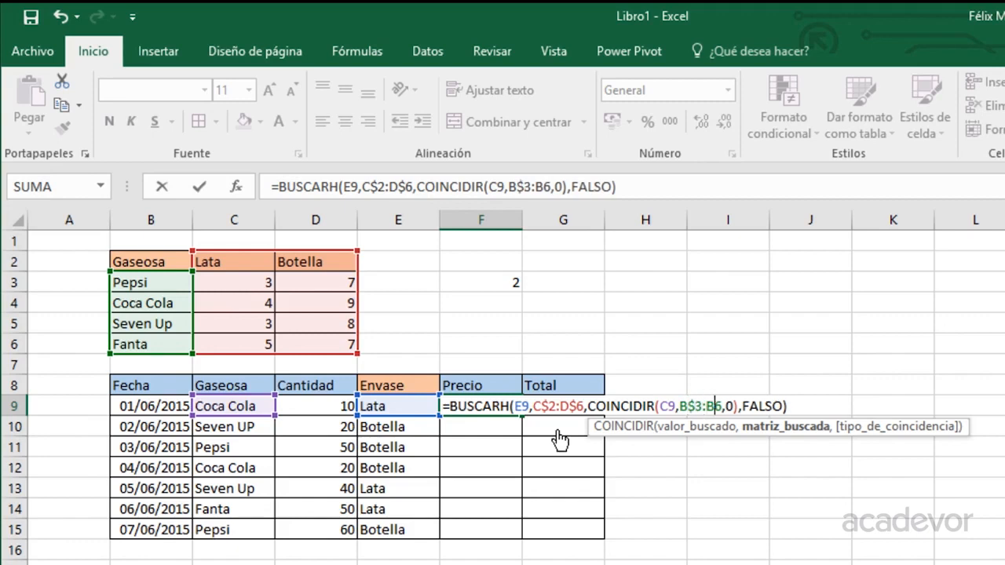
{"action": "type", "text": "$"}
{"action": "key", "text": "ctrl+Return"}
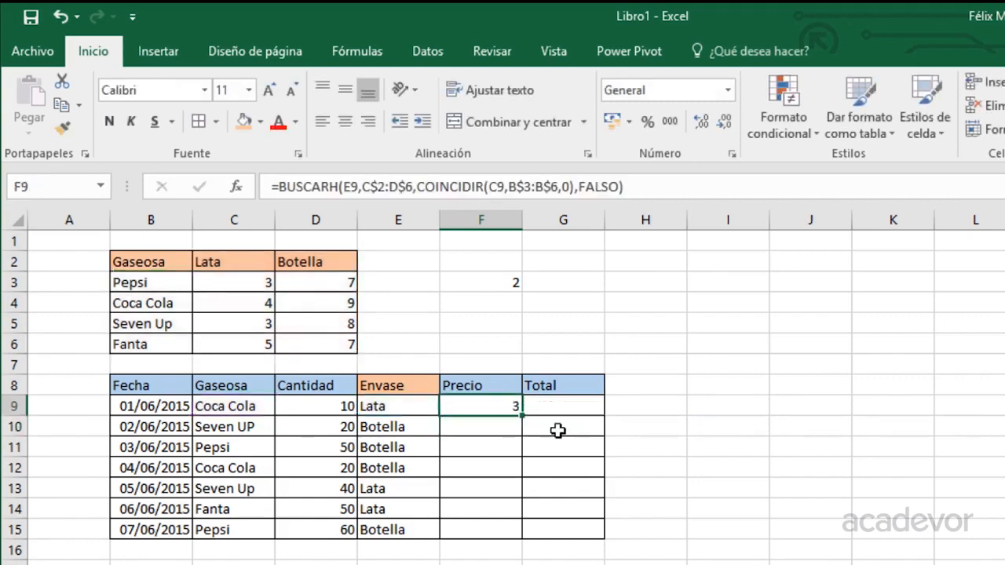
{"action": "double_click", "coordinate": [522, 414]}
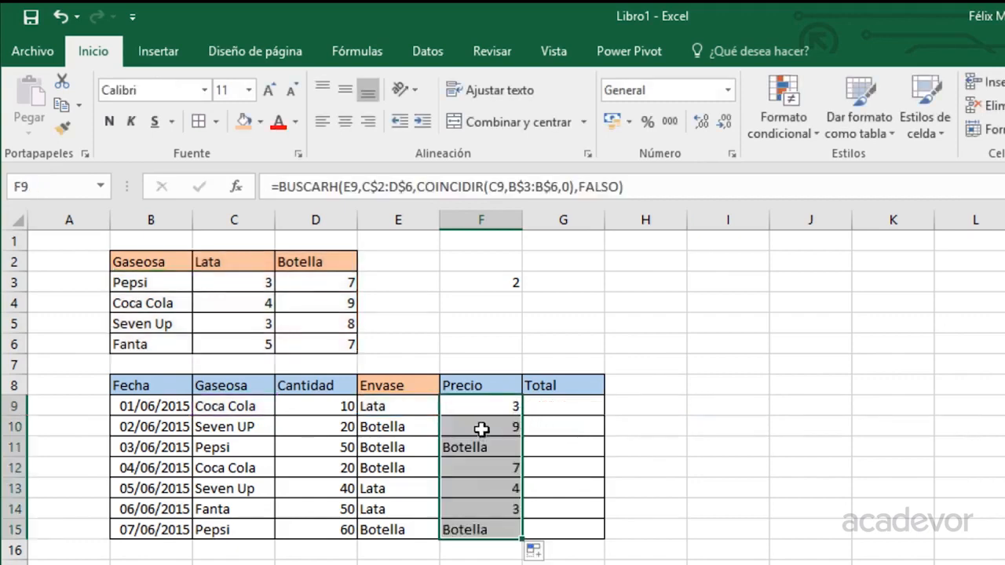
Inspect the formulas in F9 and F11 to find why the Pepsi rows return Botella.
{"action": "double_click", "coordinate": [484, 406]}
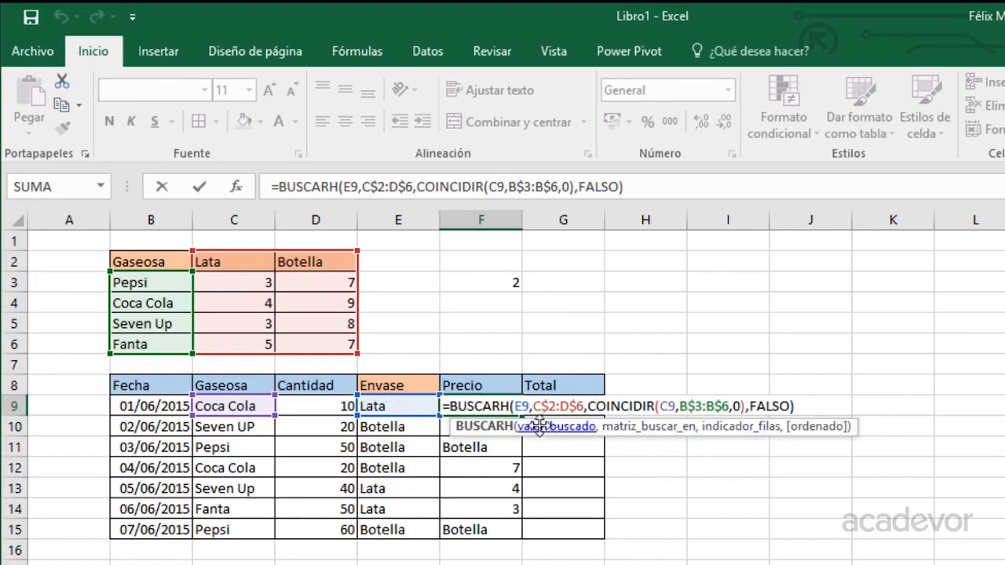
{"action": "key", "text": "ctrl+Return"}
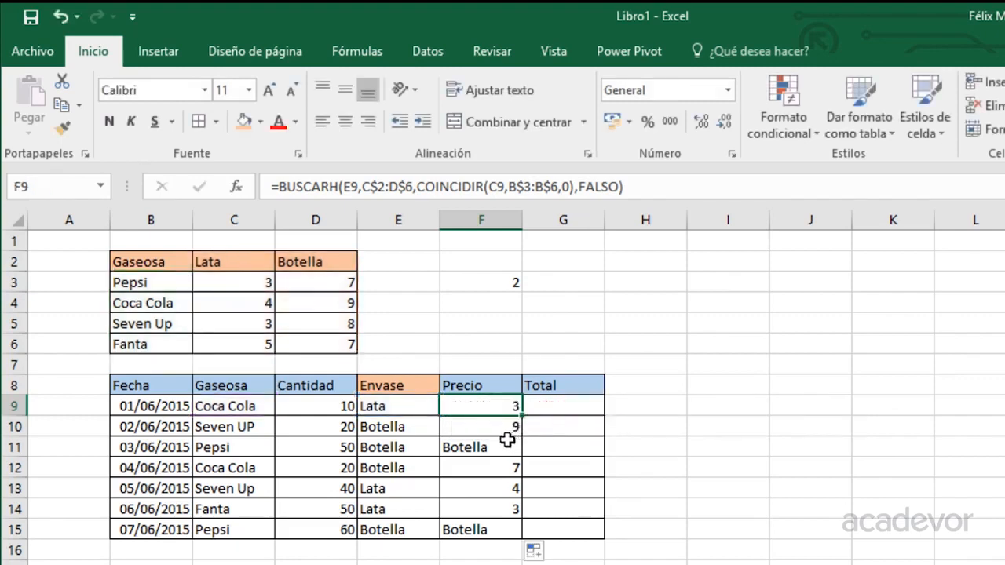
{"action": "double_click", "coordinate": [491, 447]}
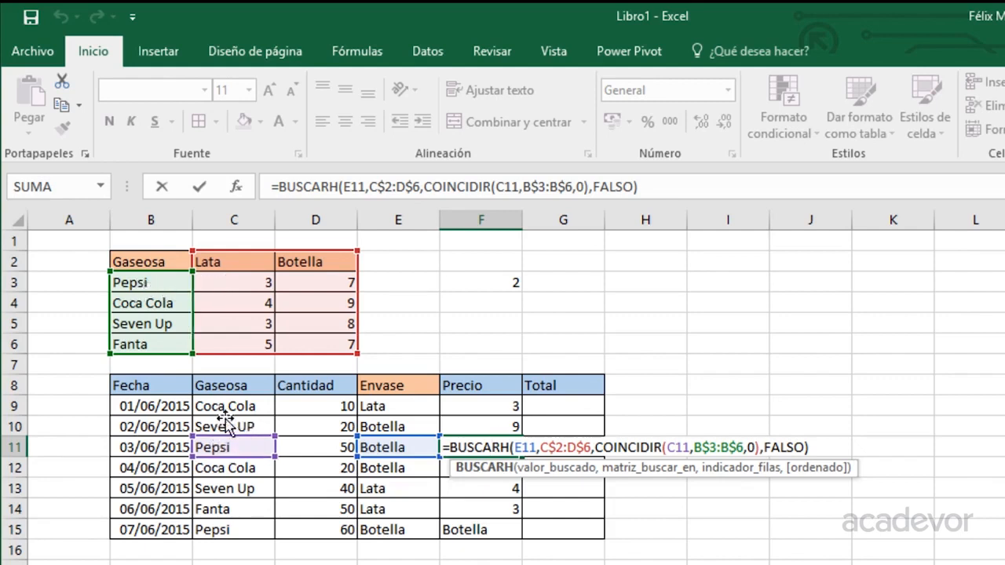
{"action": "key", "text": "ctrl+Return"}
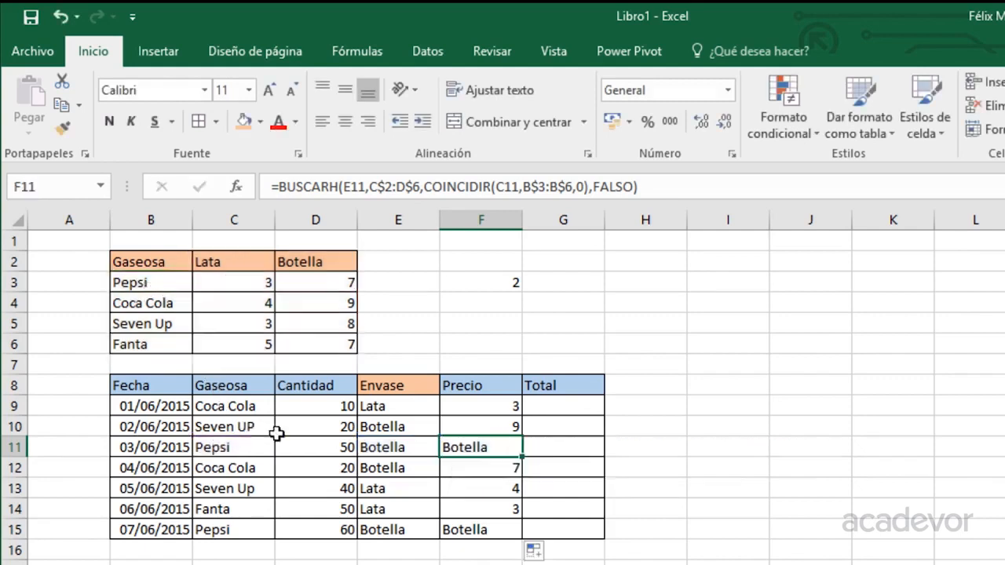
{"action": "double_click", "coordinate": [479, 409]}
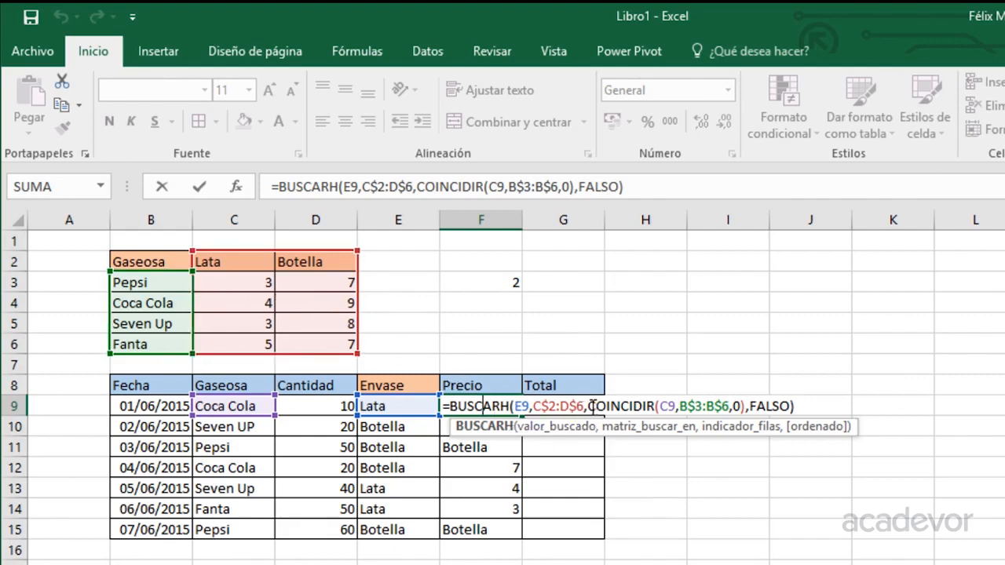
Rebuild F9 as =BUSCARH(E9,C2:D6,COINCIDIR(C9,B2:B6,0),FALSO).
{"action": "key", "text": "Escape"}
{"action": "type", "text": "="}
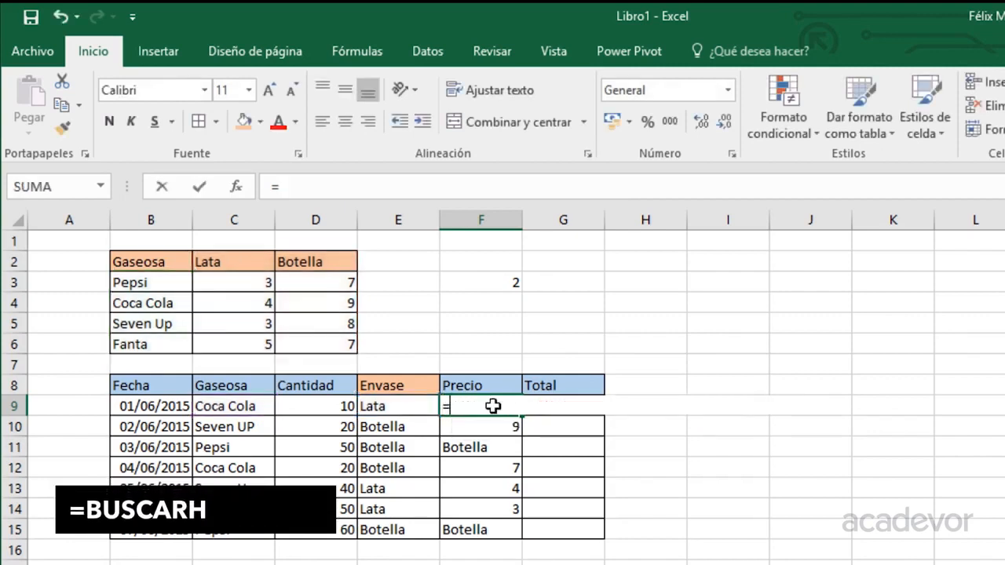
{"action": "type", "text": "bus"}
{"action": "key", "text": "Down"}
{"action": "key", "text": "Tab"}
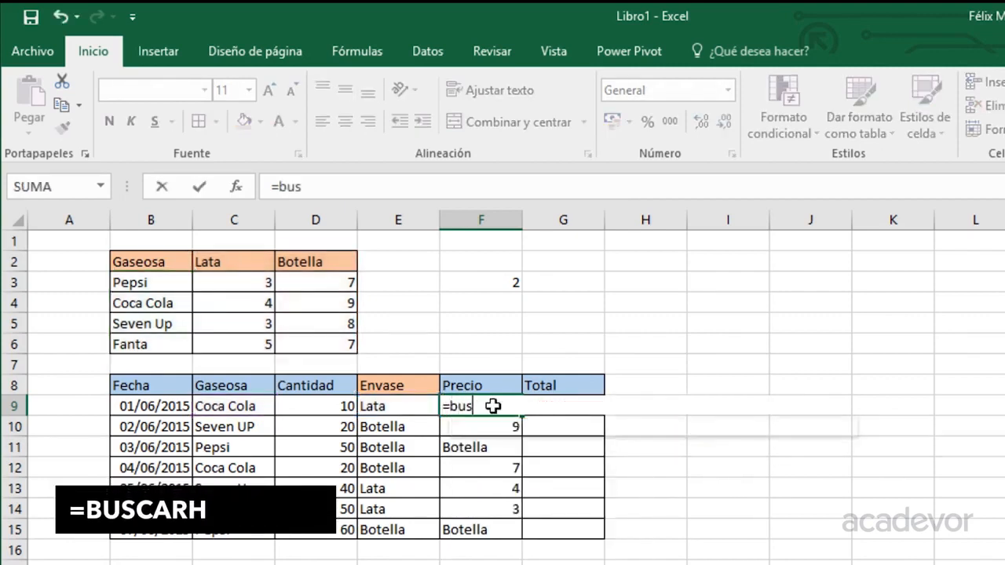
{"action": "left_click", "coordinate": [369, 408]}
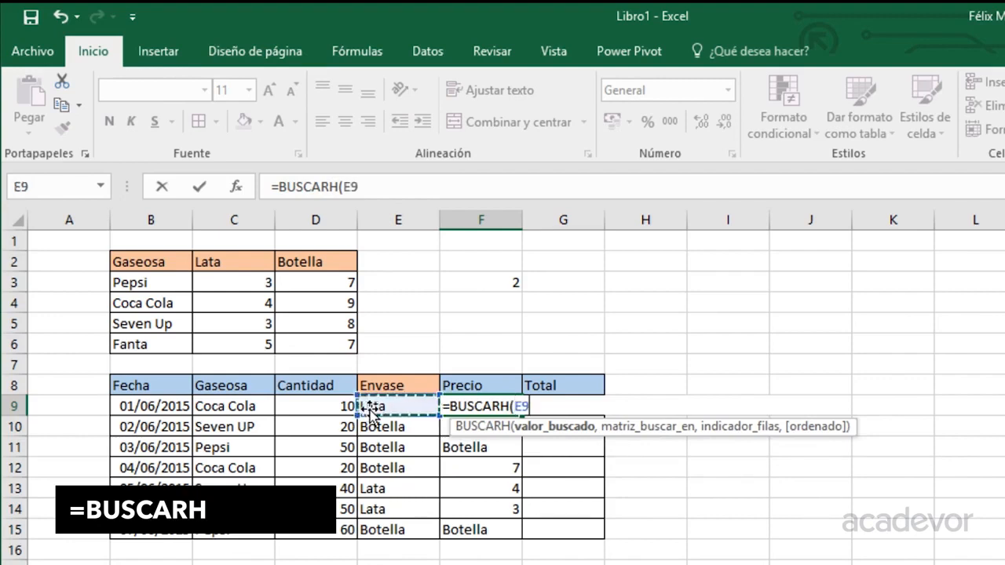
{"action": "type", "text": ","}
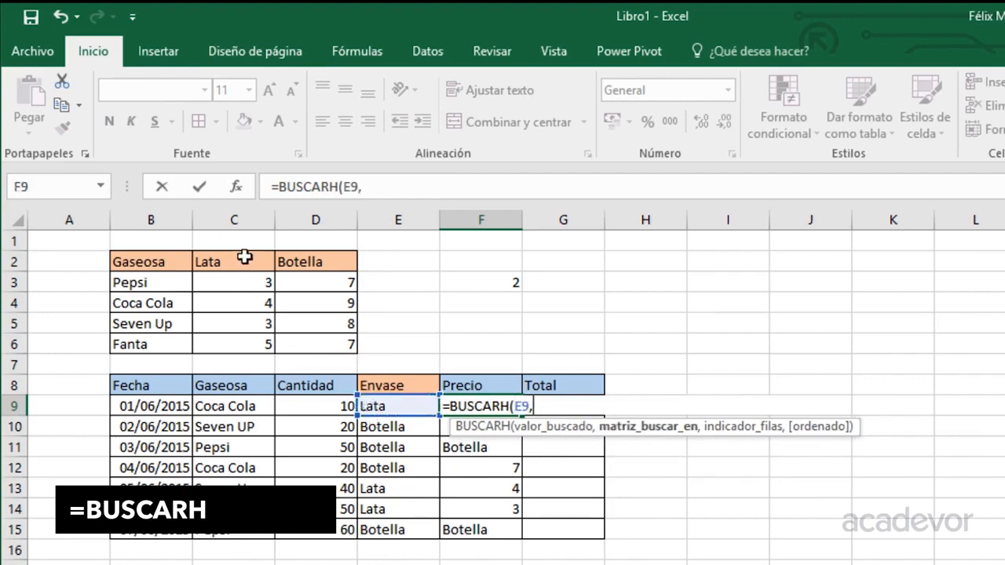
{"action": "left_click_drag", "start_coordinate": [245, 258], "coordinate": [329, 342]}
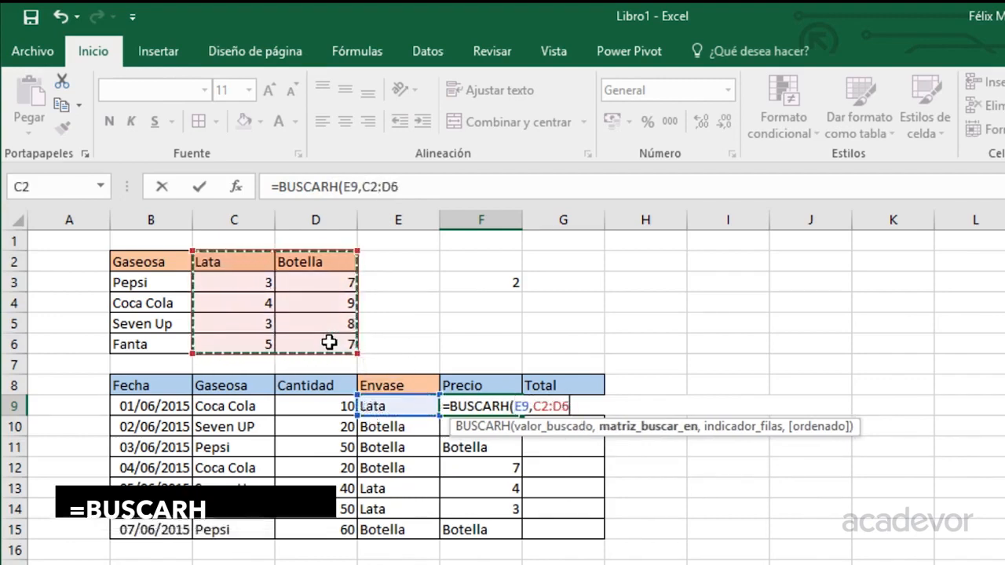
{"action": "type", "text": ","}
{"action": "type", "text": "coin"}
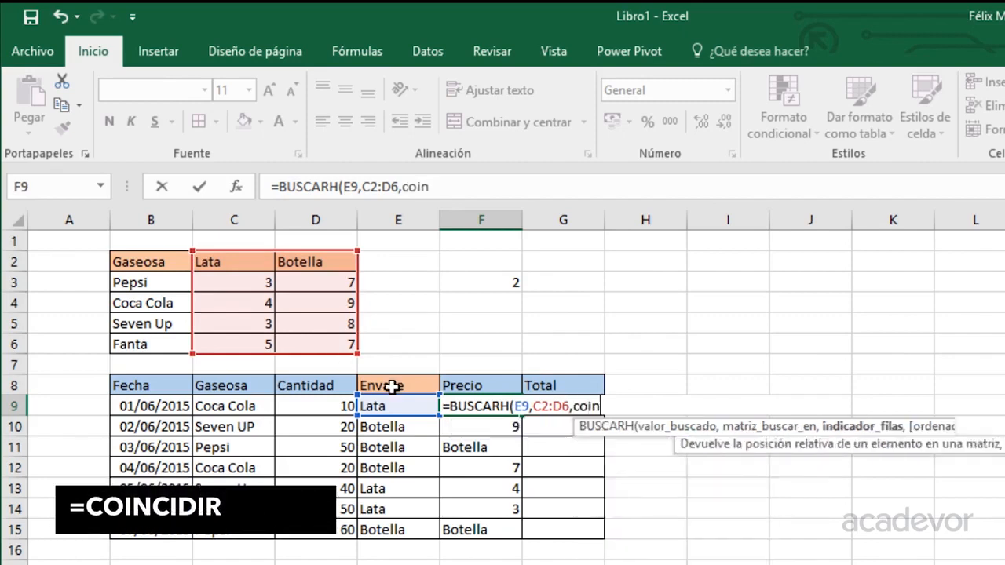
{"action": "key", "text": "Tab"}
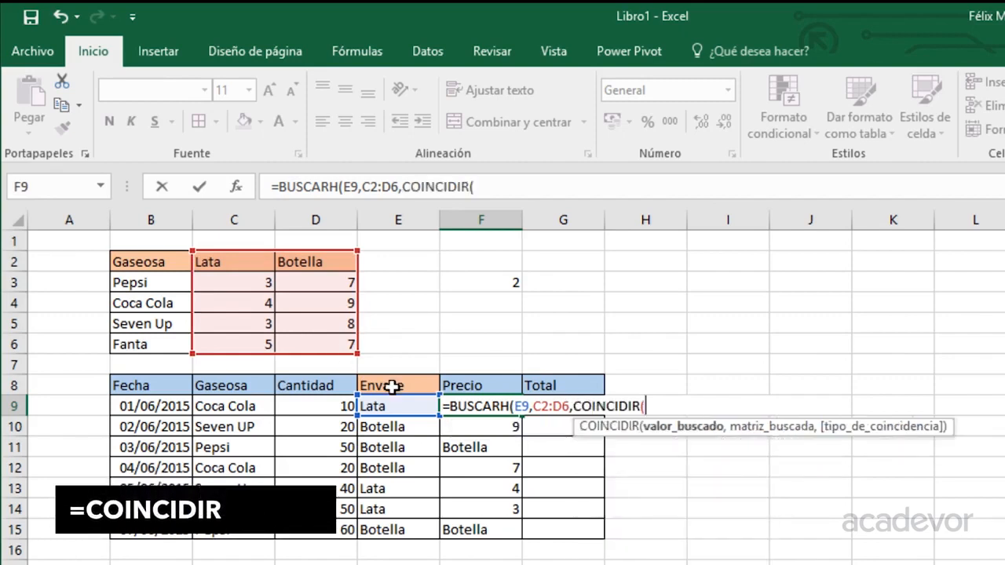
{"action": "left_click", "coordinate": [237, 403]}
{"action": "type", "text": ","}
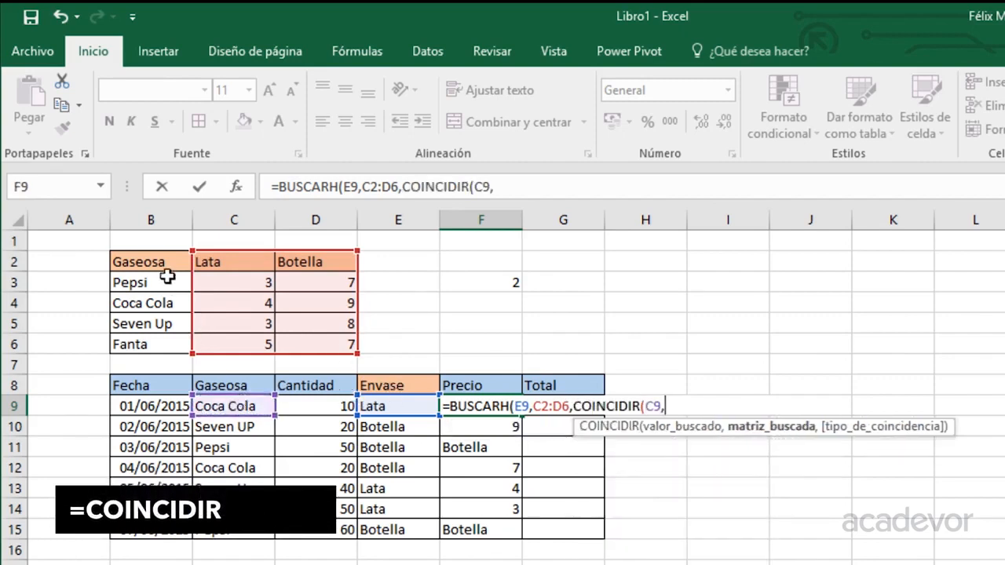
{"action": "left_click_drag", "start_coordinate": [159, 258], "coordinate": [141, 344]}
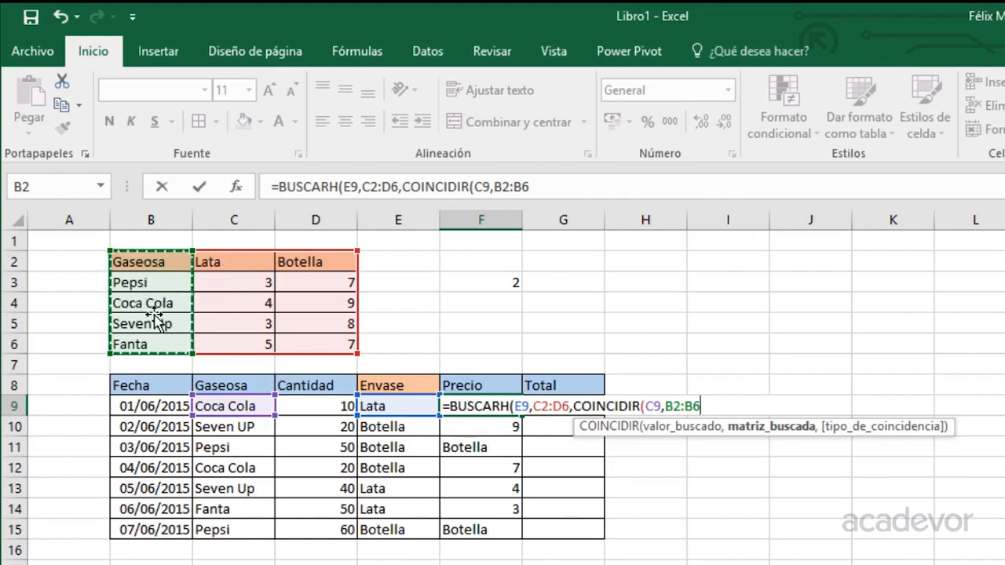
{"action": "type", "text": ",0),"}
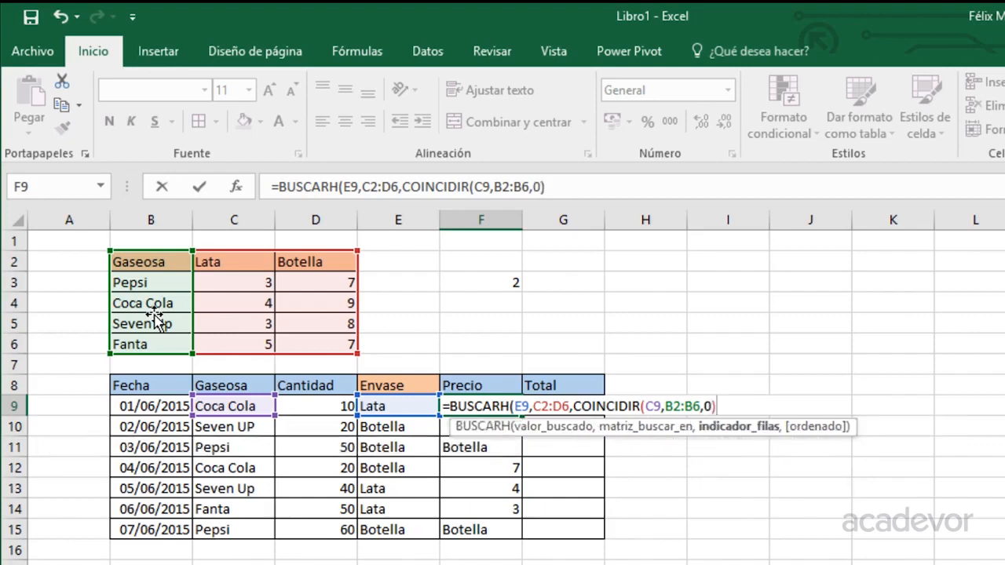
{"action": "key", "text": "Down"}
{"action": "key", "text": "Tab"}
{"action": "type", "text": ")"}
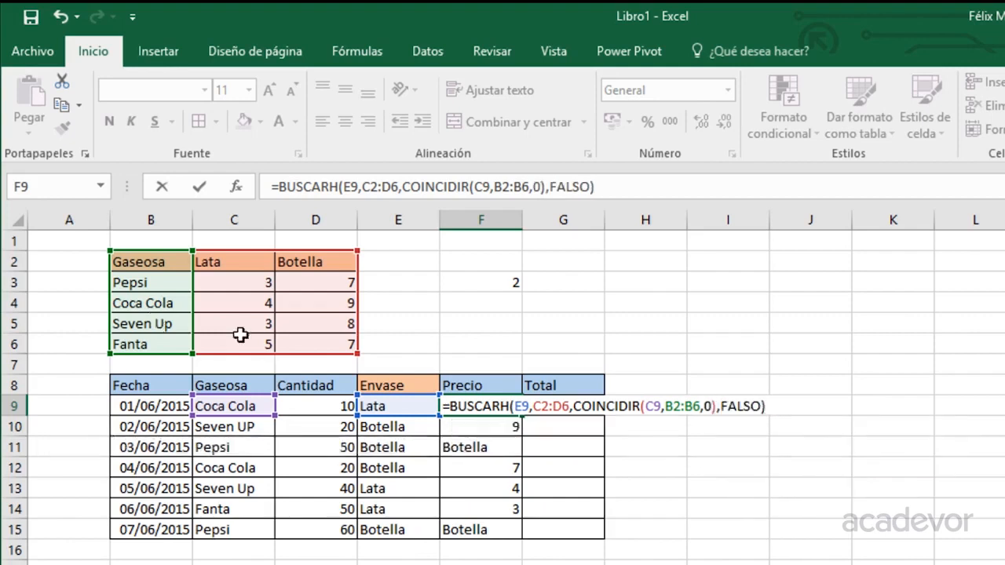
Lock rows with $ signs as C$2:D$6 and B$2:B$6, then commit F9.
{"action": "left_click", "coordinate": [541, 406]}
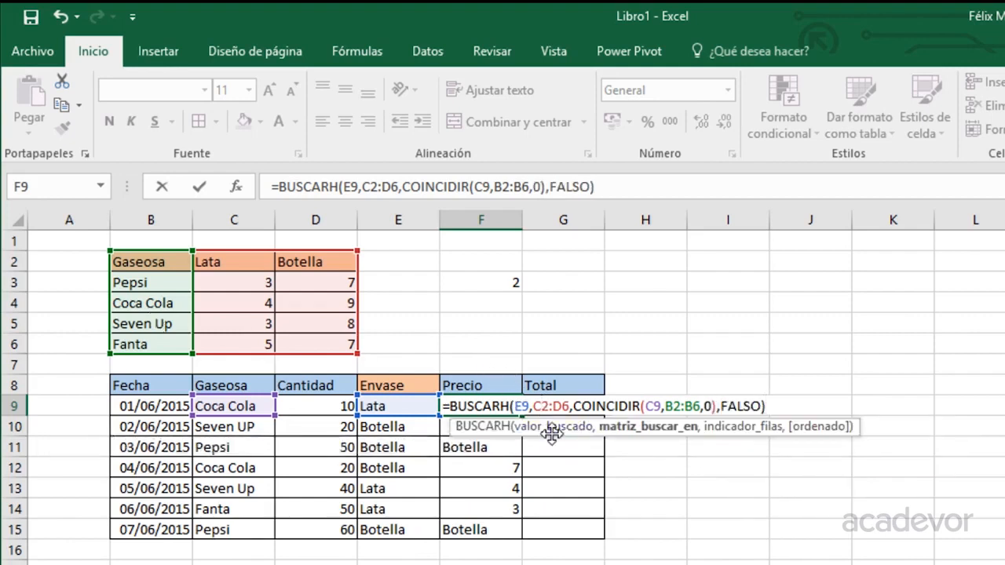
{"action": "type", "text": "$2:D$"}
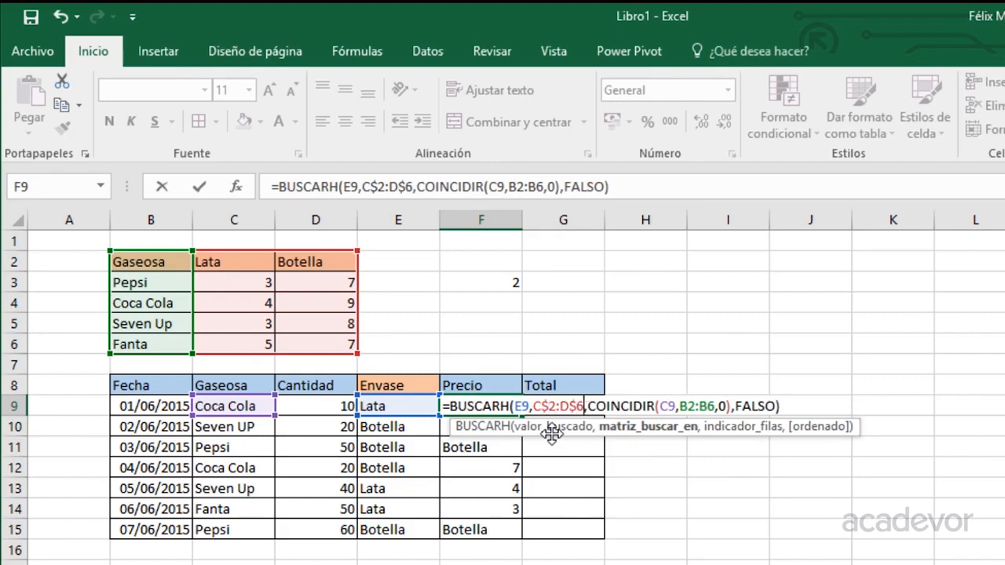
{"action": "key", "text": "Right"}
{"action": "key", "text": "Right"}
{"action": "key", "text": "Right"}
{"action": "key", "text": "Right"}
{"action": "key", "text": "Right"}
{"action": "key", "text": "Right"}
{"action": "key", "text": "Right"}
{"action": "key", "text": "Right"}
{"action": "key", "text": "Right"}
{"action": "key", "text": "Right"}
{"action": "key", "text": "Right"}
{"action": "key", "text": "Right"}
{"action": "key", "text": "Right"}
{"action": "type", "text": "$2:D"}
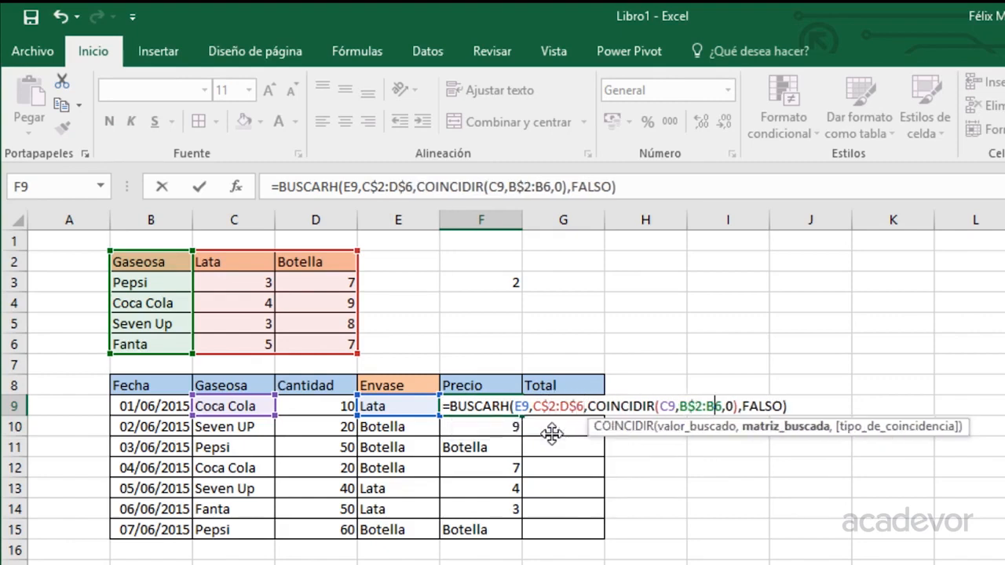
{"action": "type", "text": "$"}
{"action": "key", "text": "ctrl+Return"}
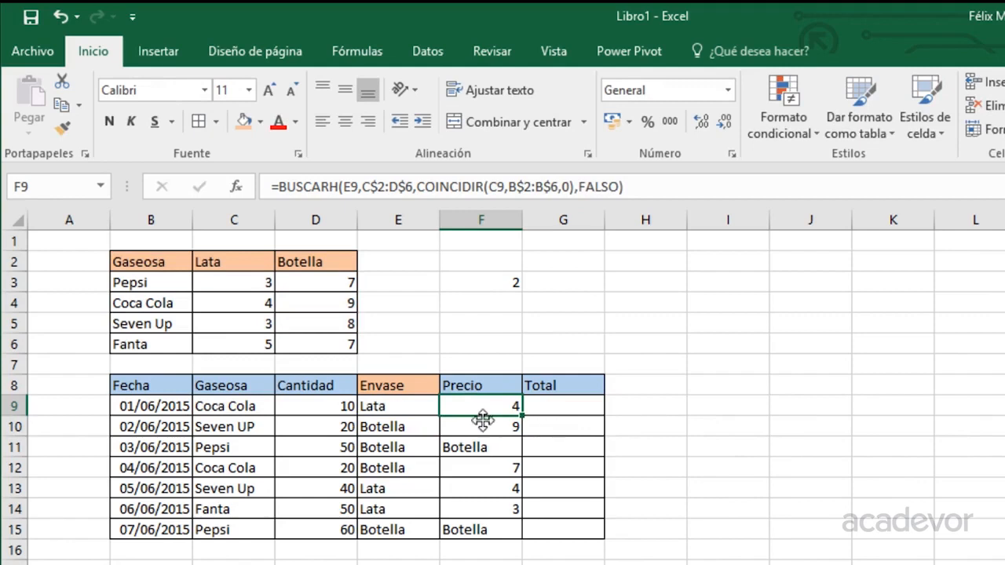
Copy the F9 lookup formula down to F15 and check row 12's result.
{"action": "double_click", "coordinate": [522, 414]}
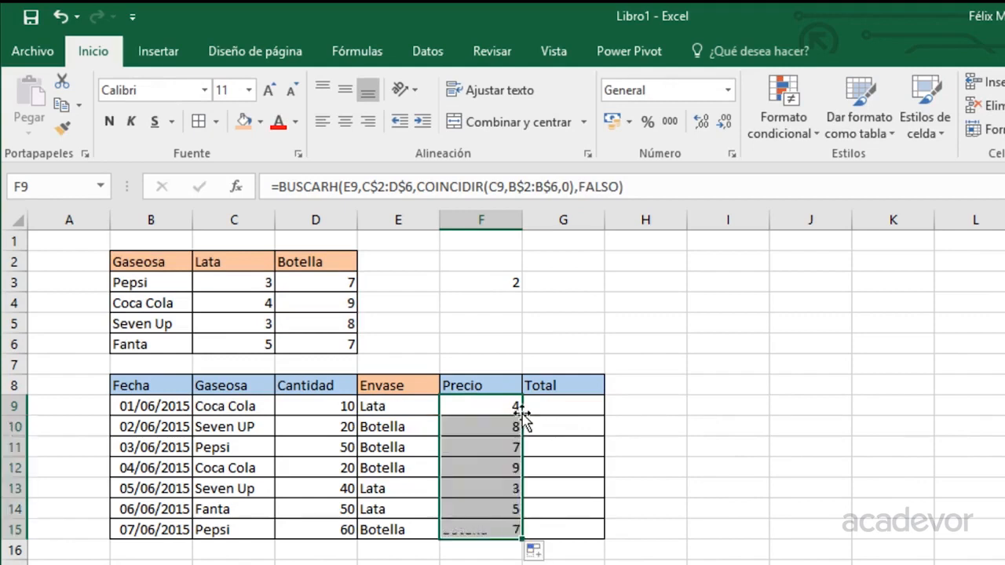
{"action": "left_click", "coordinate": [240, 466]}
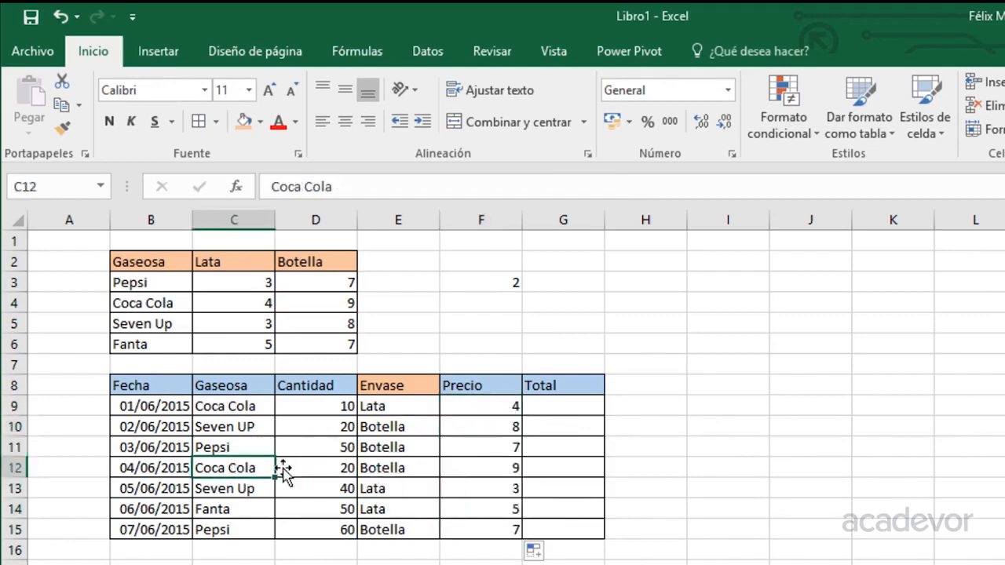
{"action": "left_click", "coordinate": [399, 469]}
{"action": "left_click", "coordinate": [240, 466]}
{"action": "left_click", "coordinate": [491, 467]}
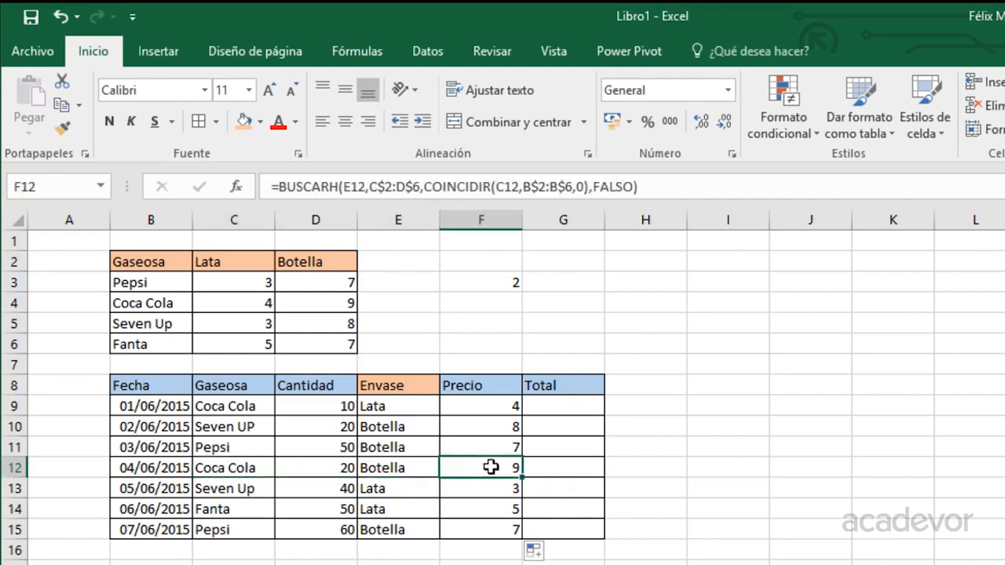
Verify Coca Cola's bottle price 9 and Fanta's can price 5 against the price table.
{"action": "left_click", "coordinate": [154, 309]}
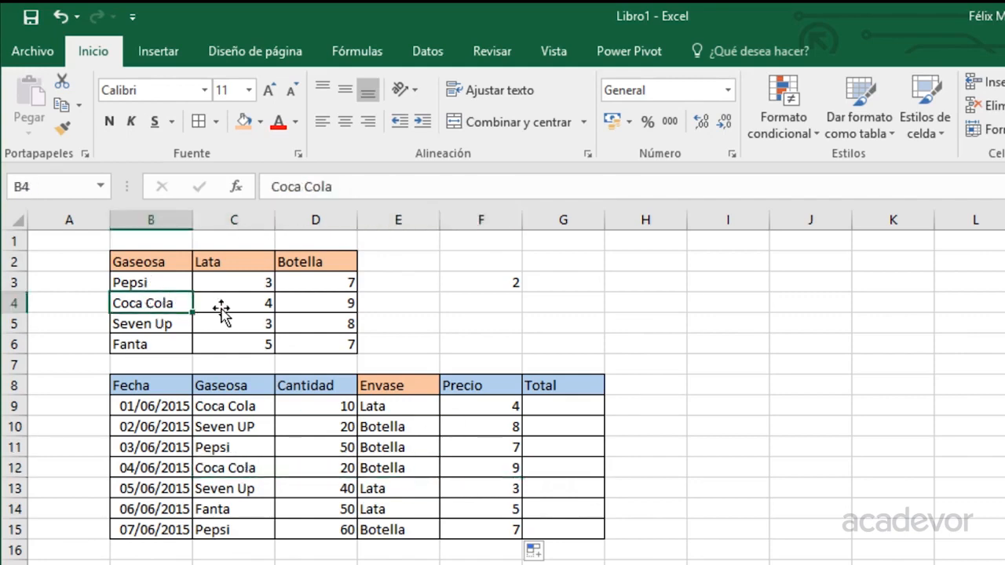
{"action": "left_click", "coordinate": [318, 305]}
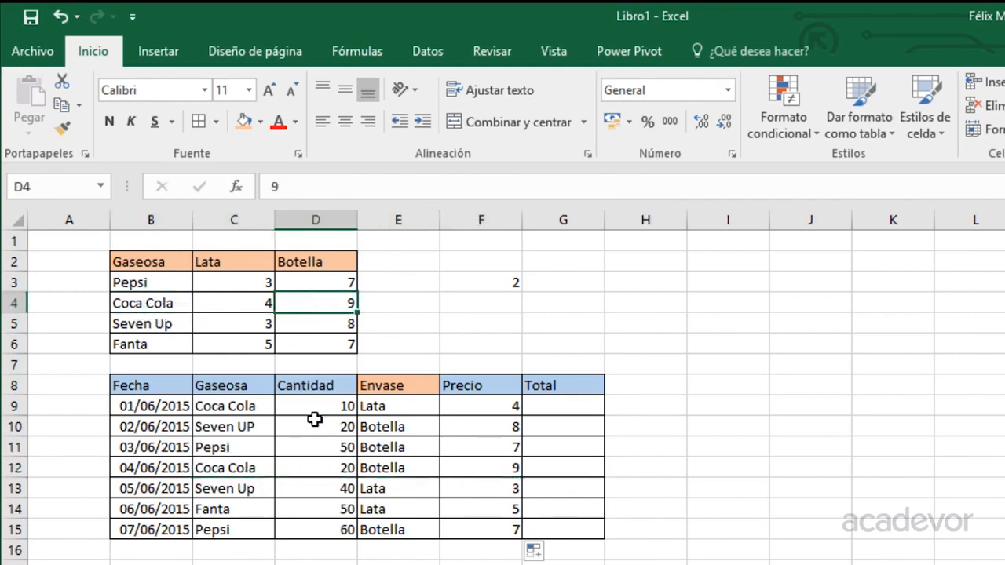
{"action": "left_click", "coordinate": [310, 508]}
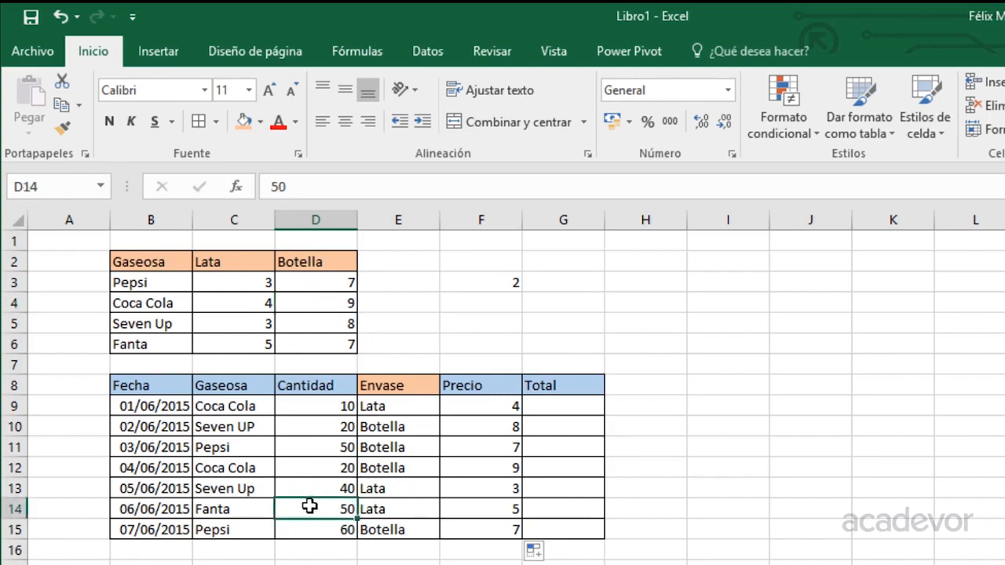
{"action": "left_click", "coordinate": [469, 508]}
{"action": "left_click", "coordinate": [145, 343]}
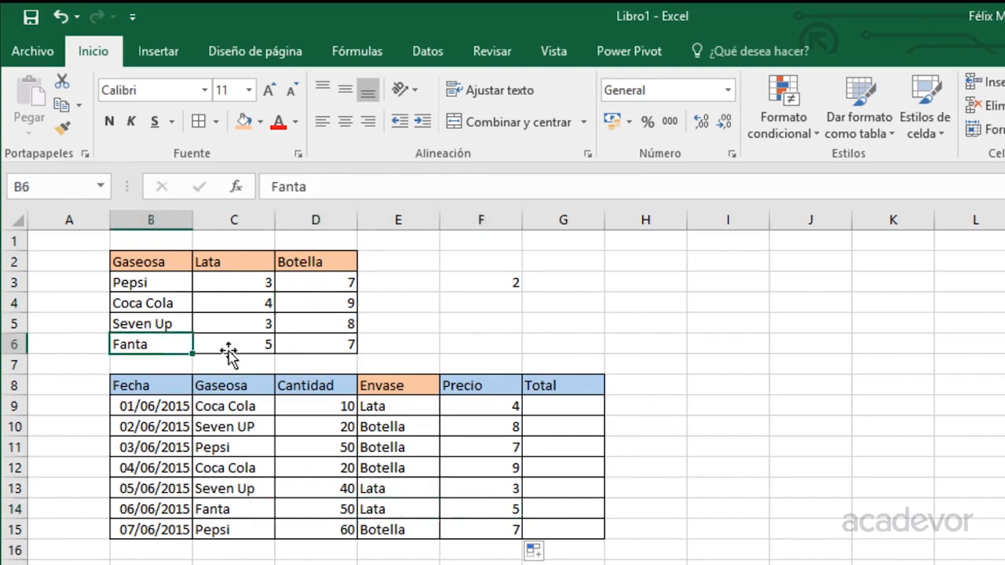
{"action": "left_click", "coordinate": [235, 351]}
{"action": "left_click", "coordinate": [579, 403]}
Enter =F9*D9 in G9 and fill it down to G15, giving totals 40 through 420.
{"action": "type", "text": "="}
{"action": "key", "text": "Left"}
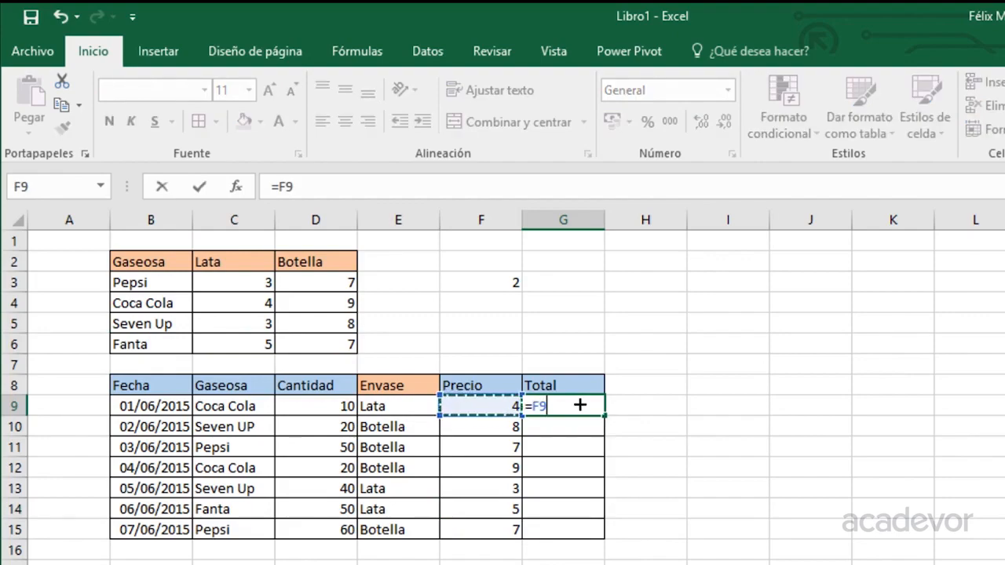
{"action": "type", "text": "*"}
{"action": "key", "text": "Left"}
{"action": "key", "text": "Left"}
{"action": "key", "text": "Left"}
{"action": "key", "text": "Return"}
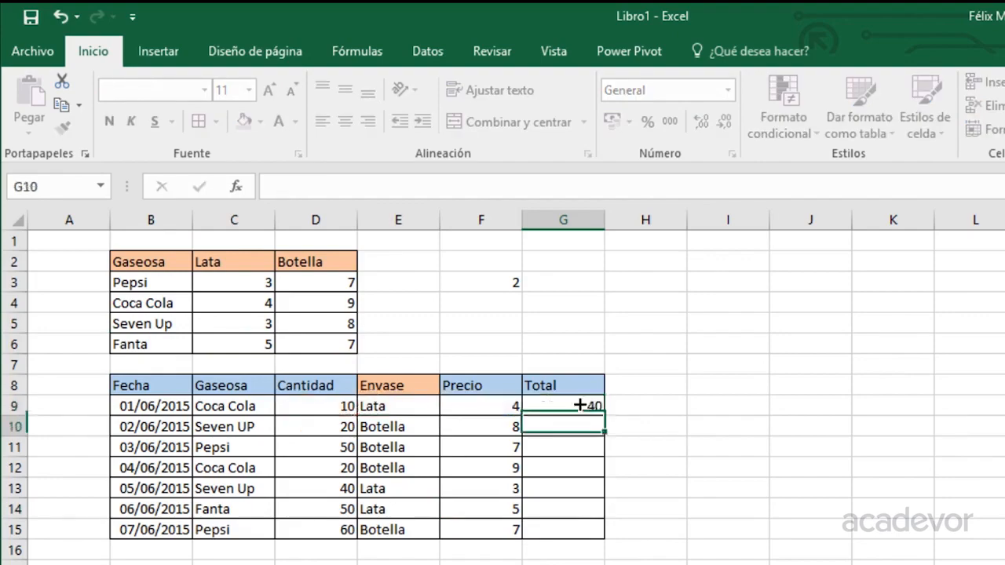
{"action": "left_click", "coordinate": [578, 404]}
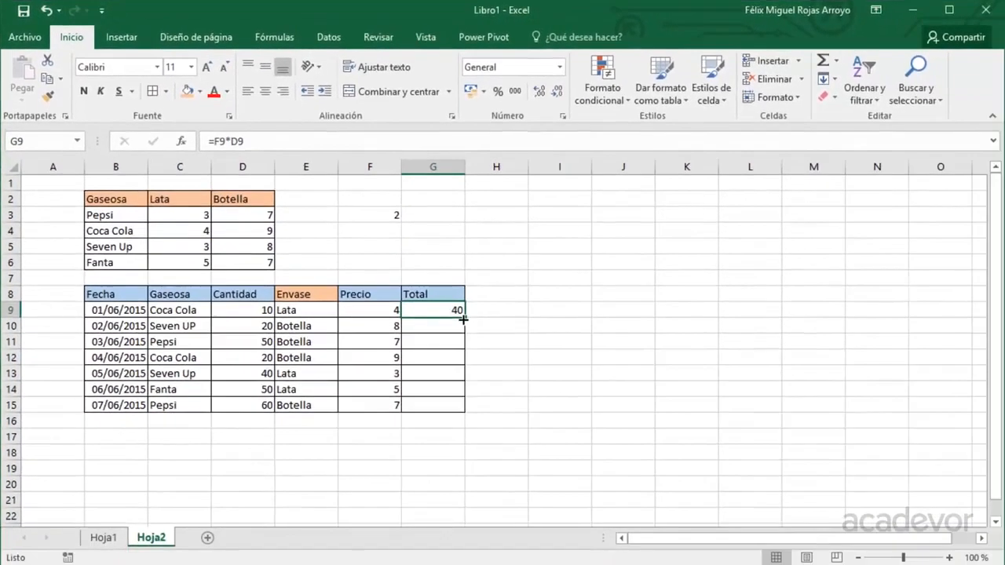
{"action": "double_click", "coordinate": [464, 318]}
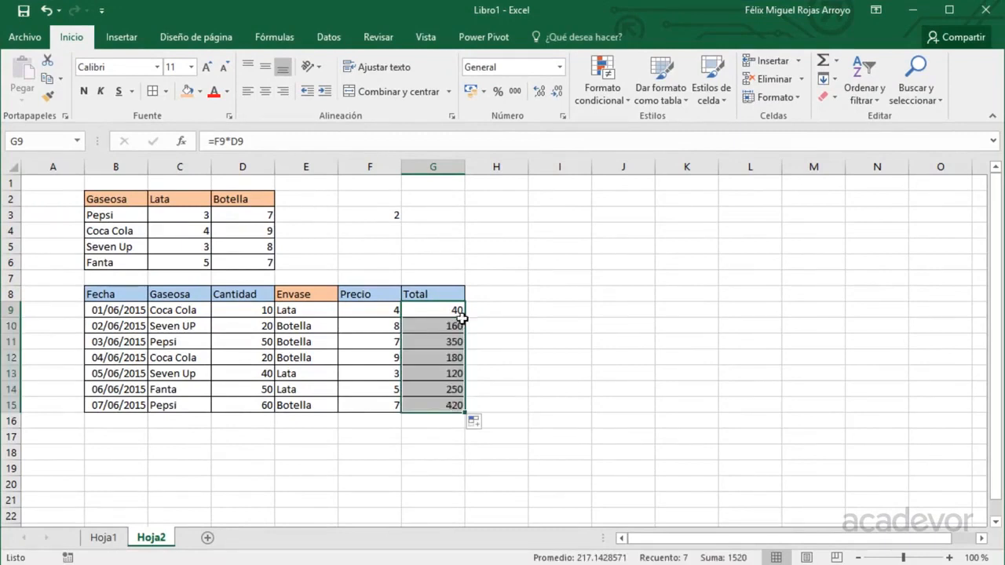
{"action": "left_click", "coordinate": [386, 324]}
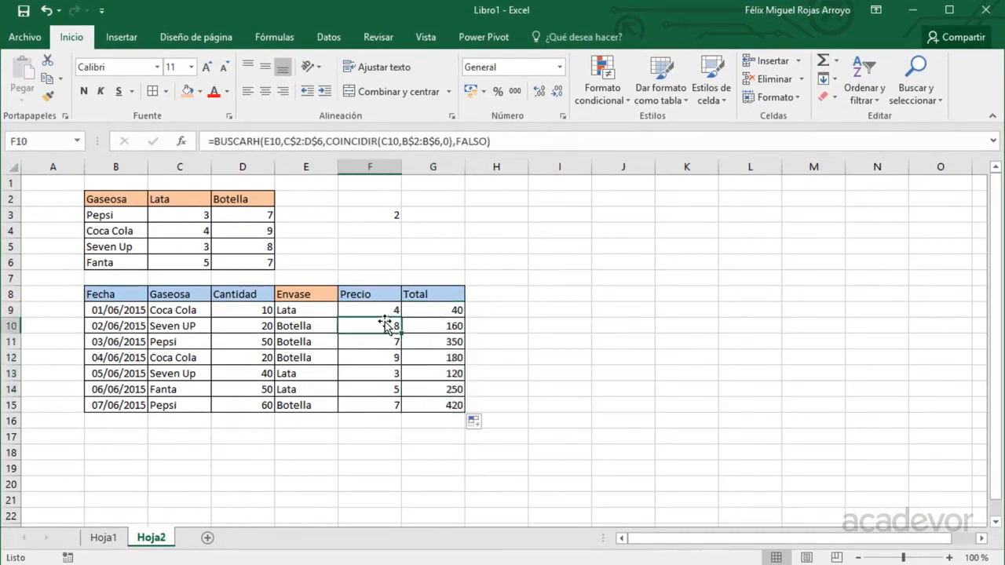